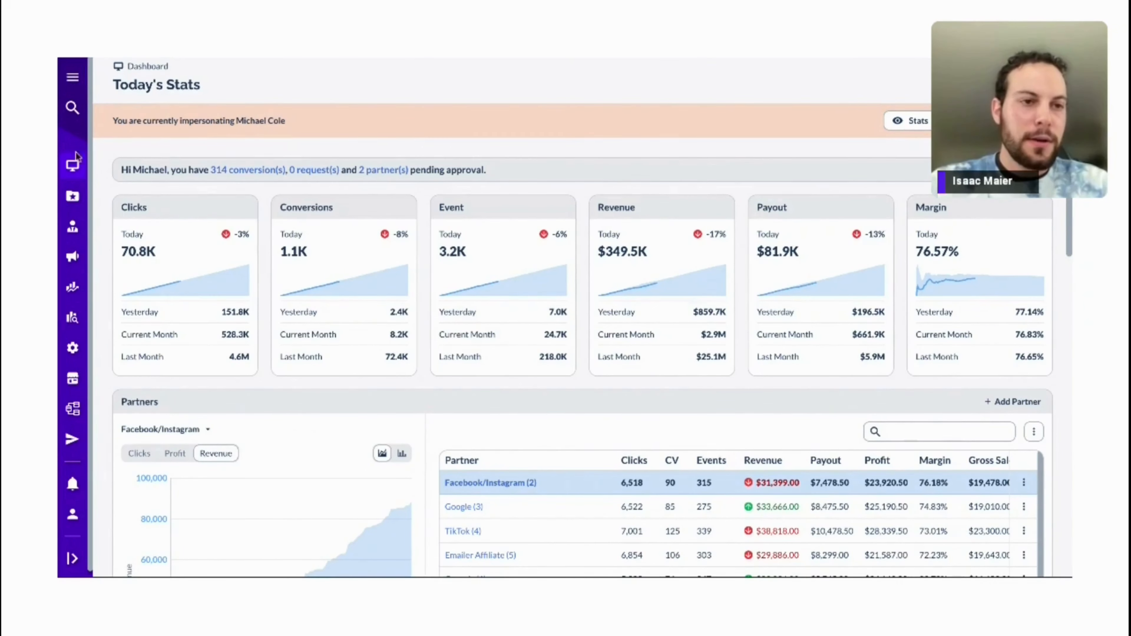
Open the details of the offer "New Arrivals - Male Apparel - CPS" from the list of managed offers.
{"action": "left_click", "coordinate": [72, 80]}
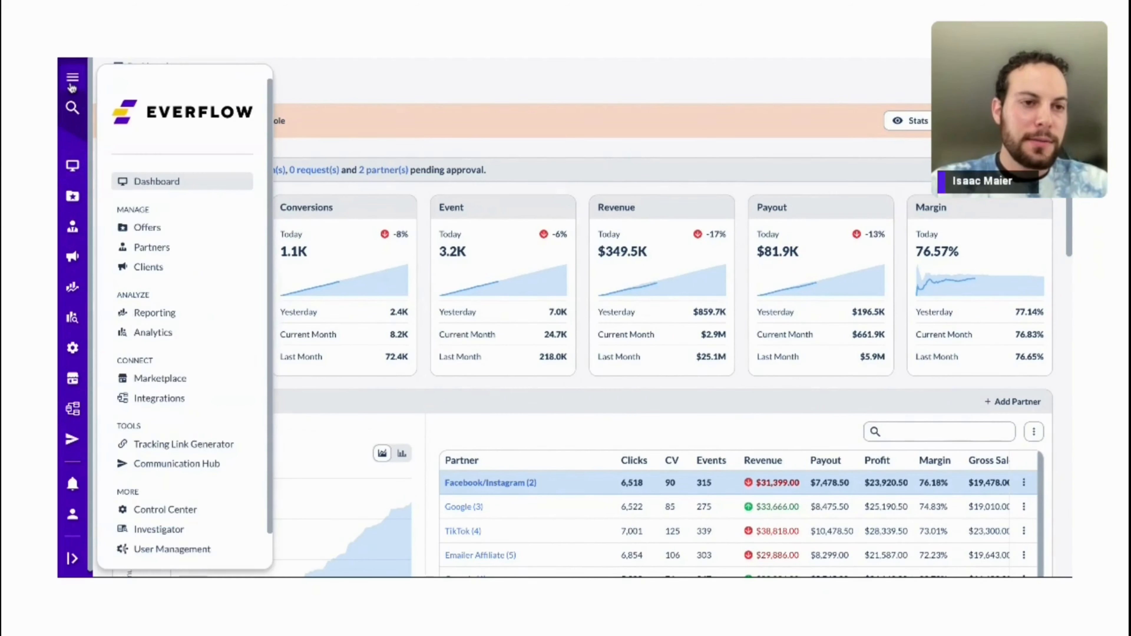
{"action": "left_click", "coordinate": [144, 227]}
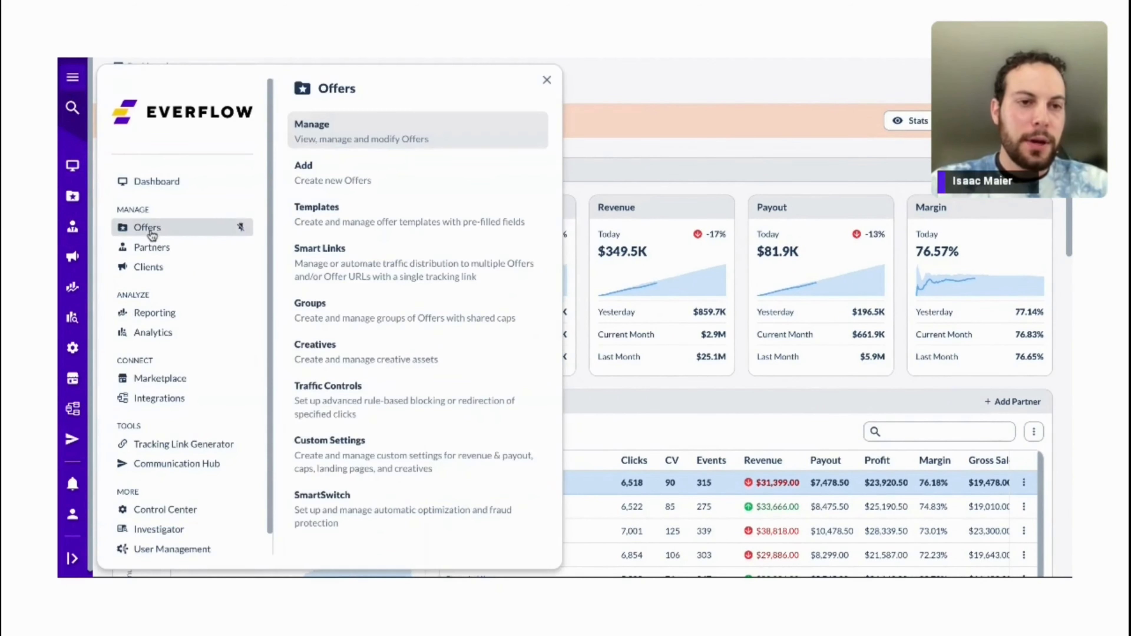
{"action": "left_click", "coordinate": [350, 133]}
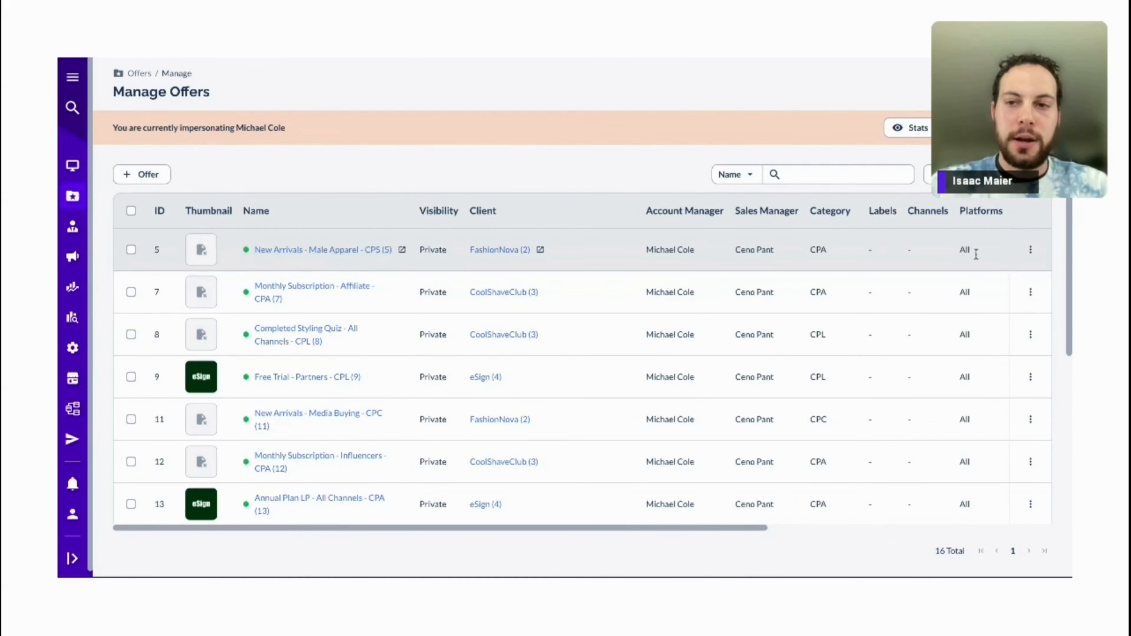
{"action": "left_click", "coordinate": [1029, 251]}
{"action": "left_click", "coordinate": [376, 251]}
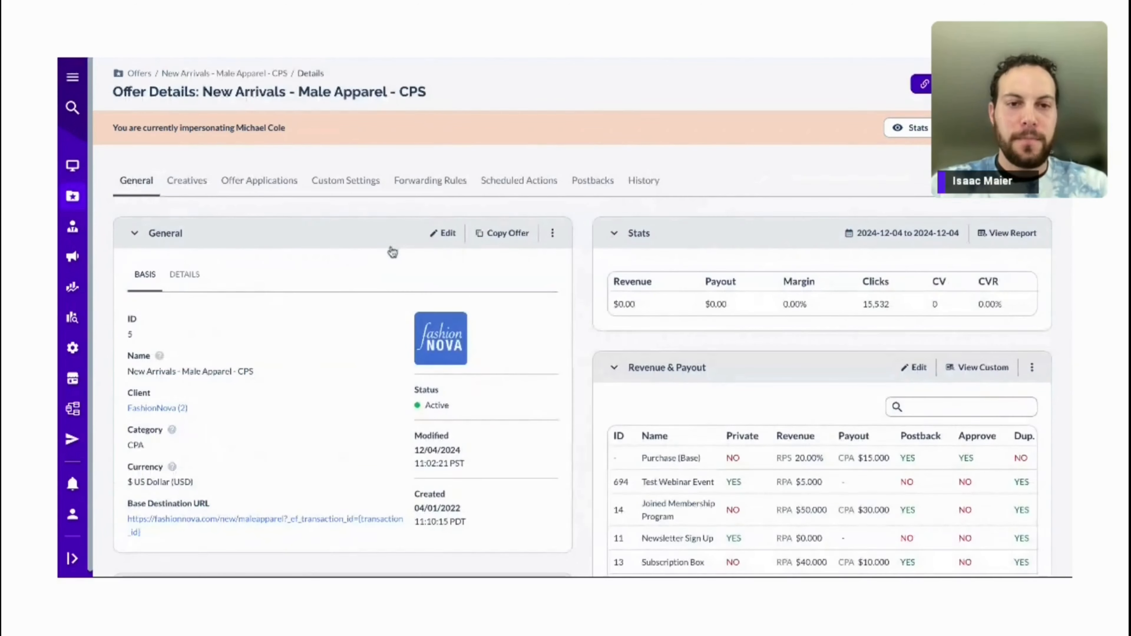
Edit the offer's revenue and payout settings and start an additional event named "Best Event Ever".
{"action": "left_click", "coordinate": [441, 233]}
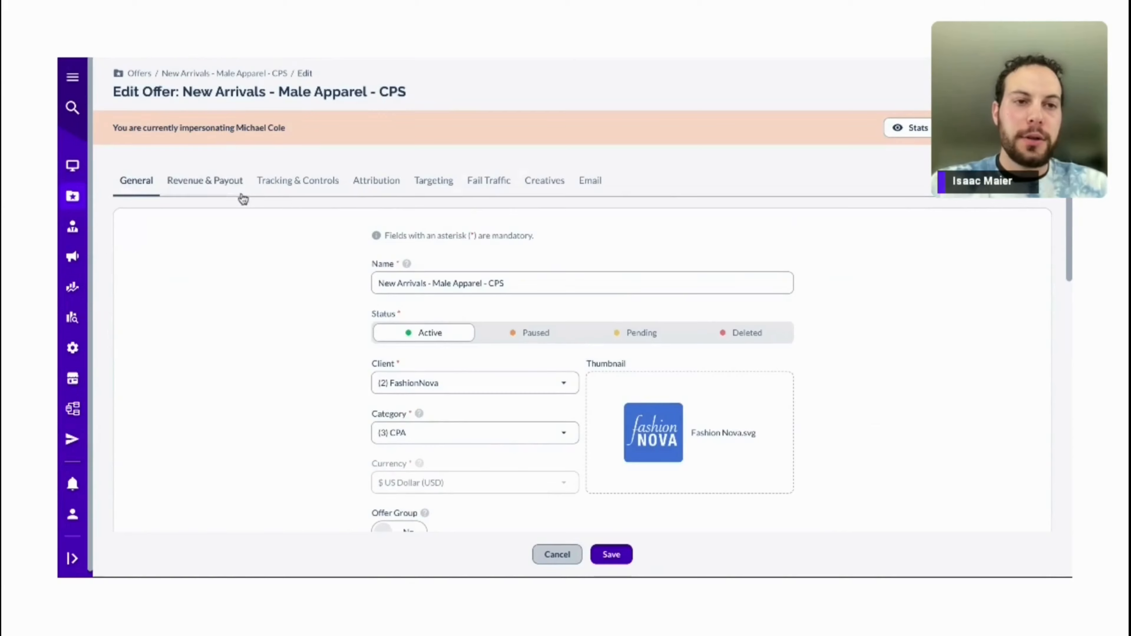
{"action": "left_click", "coordinate": [230, 189]}
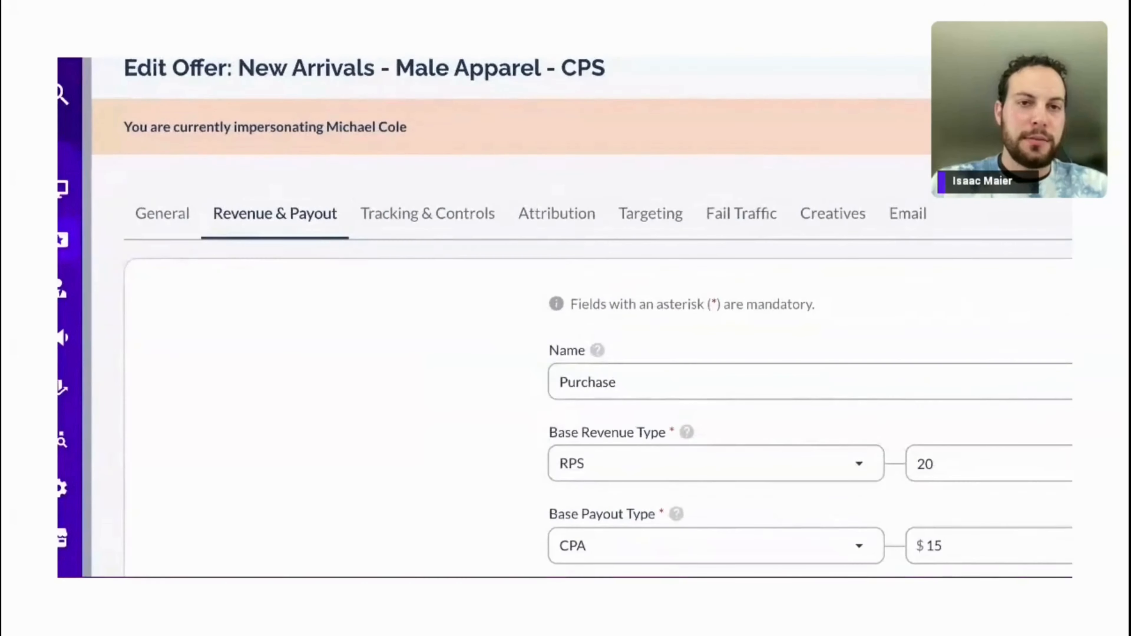
{"action": "scroll", "coordinate": [221, 274], "scroll_direction": "down", "scroll_amount": 5}
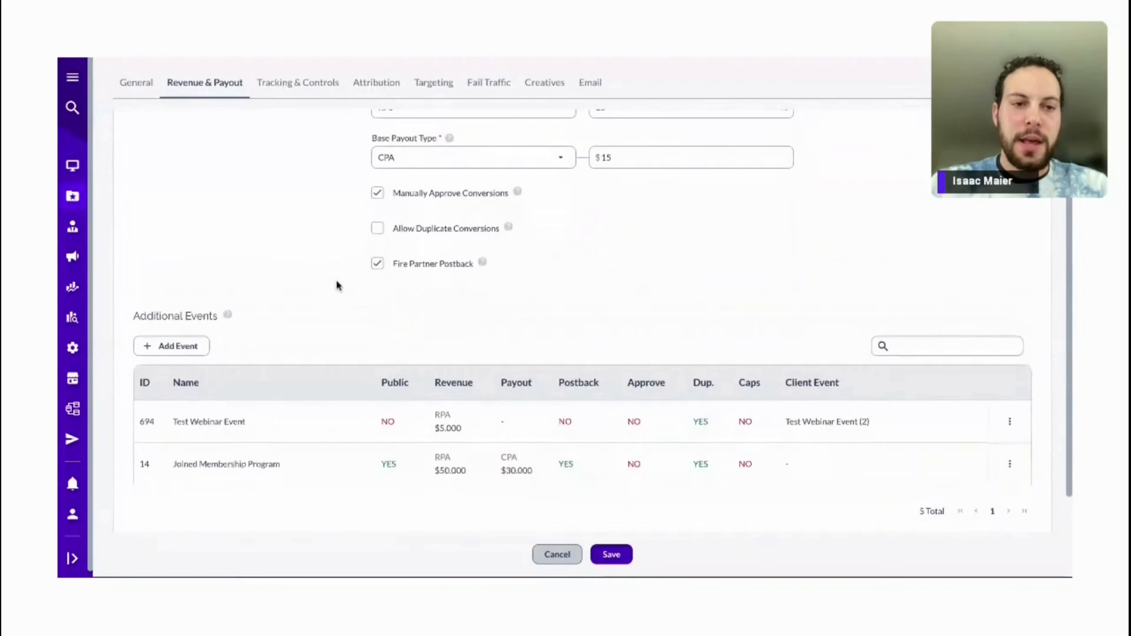
{"action": "scroll", "coordinate": [316, 296], "scroll_direction": "down", "scroll_amount": 5}
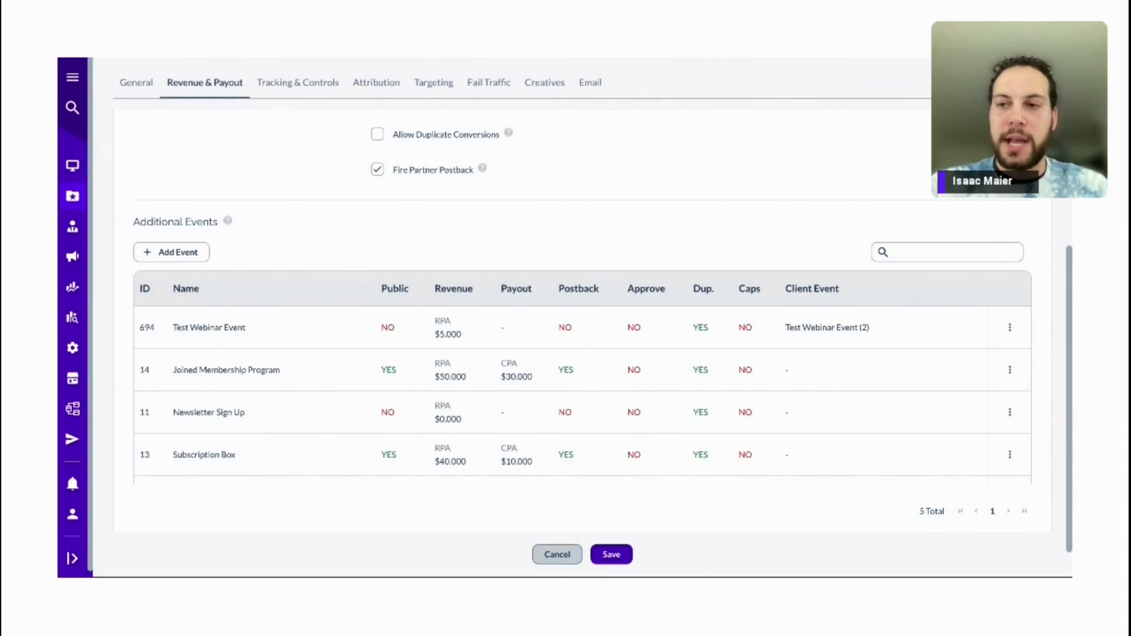
{"action": "left_click", "coordinate": [195, 257]}
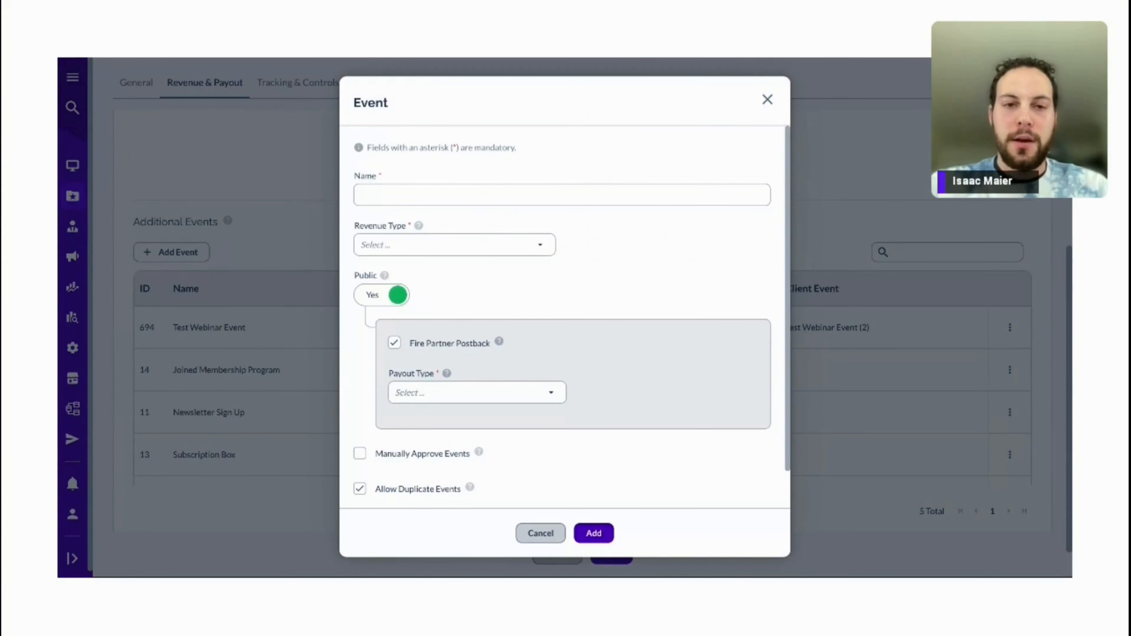
{"action": "type", "text": "Best"}
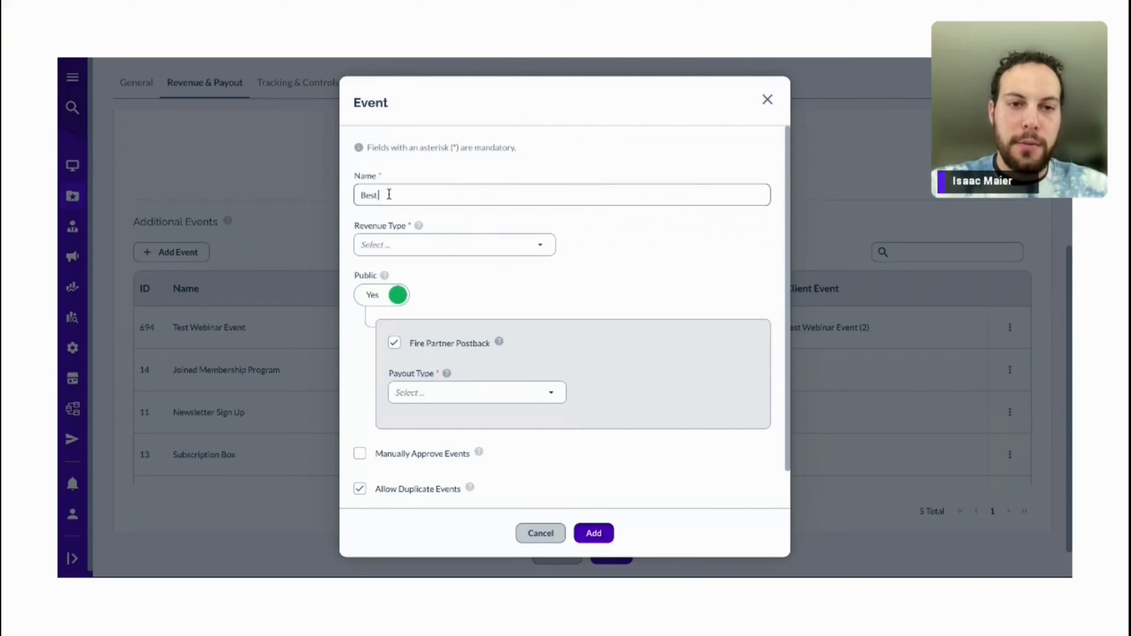
{"action": "type", "text": " Event Ever"}
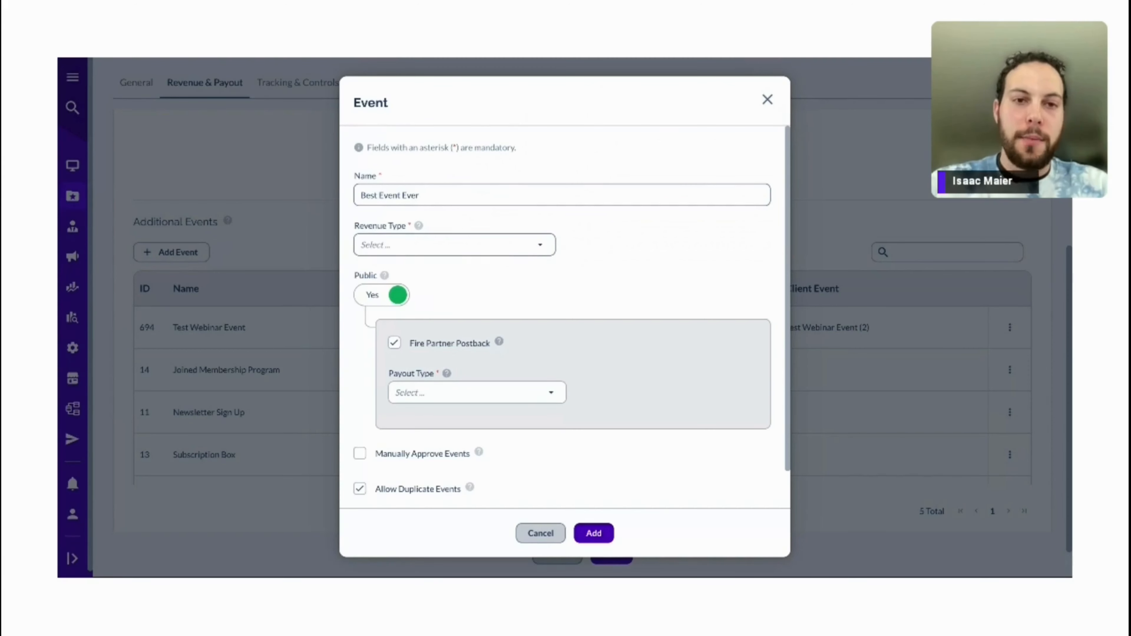
{"action": "left_click", "coordinate": [455, 245]}
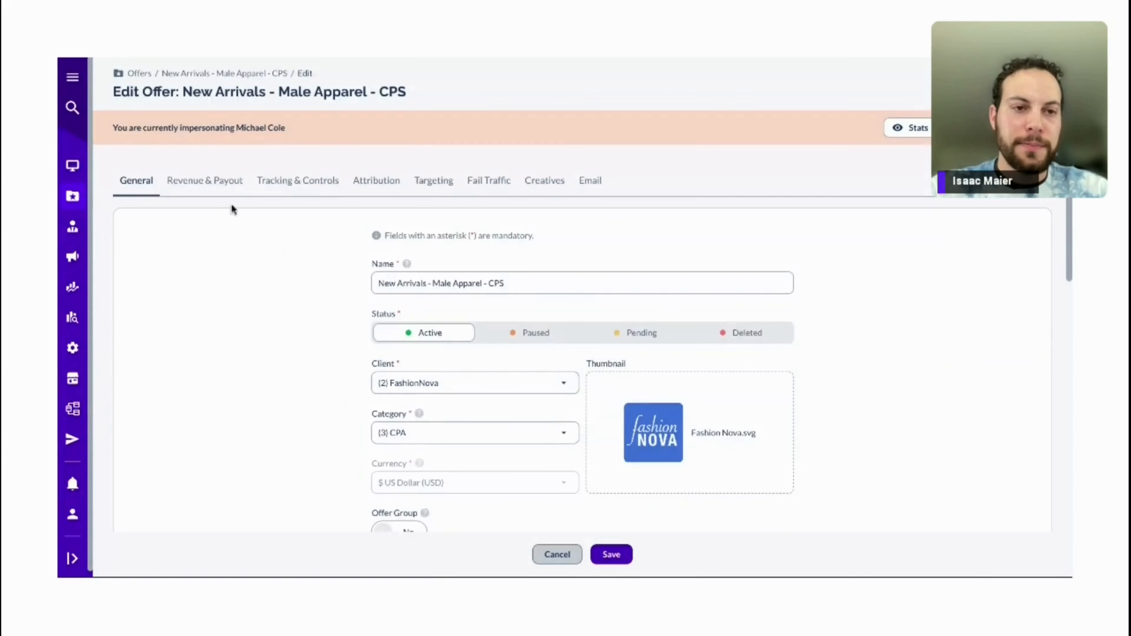
Start an additional event under revenue and payout that uses the client event "Best Advertiser Level Event!".
{"action": "left_click", "coordinate": [227, 183]}
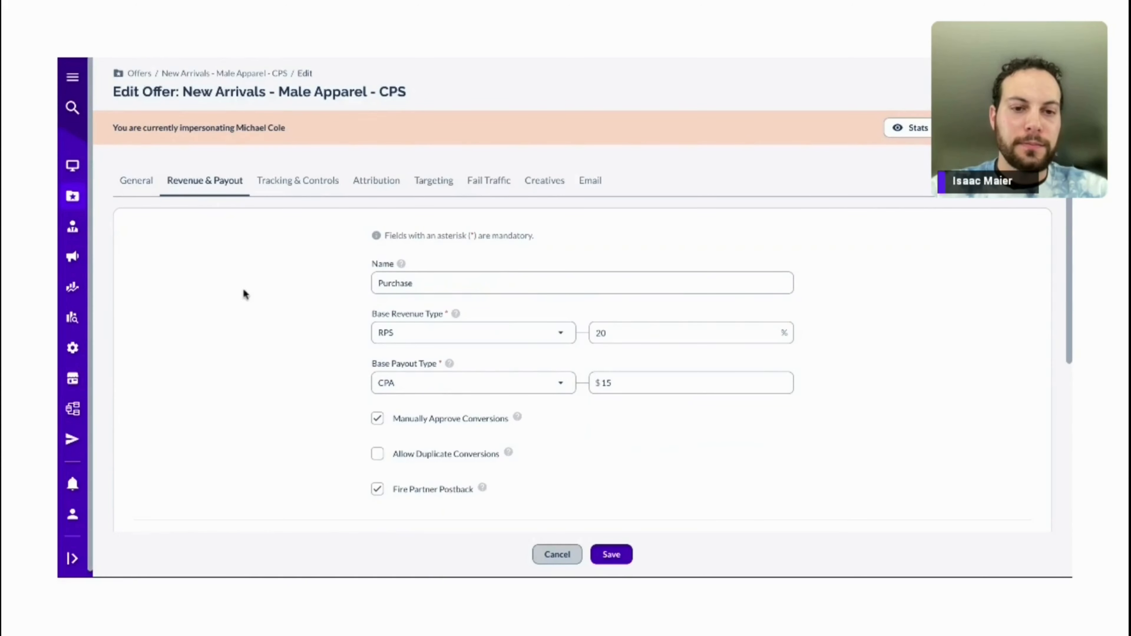
{"action": "scroll", "coordinate": [246, 298], "scroll_direction": "down", "scroll_amount": 8}
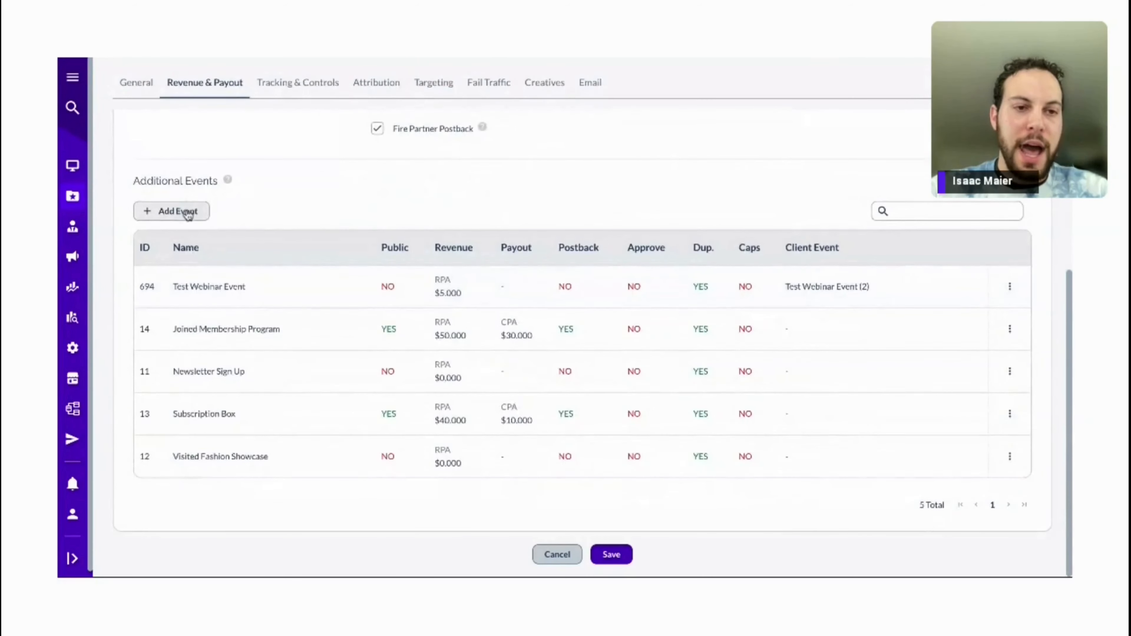
{"action": "left_click", "coordinate": [187, 212]}
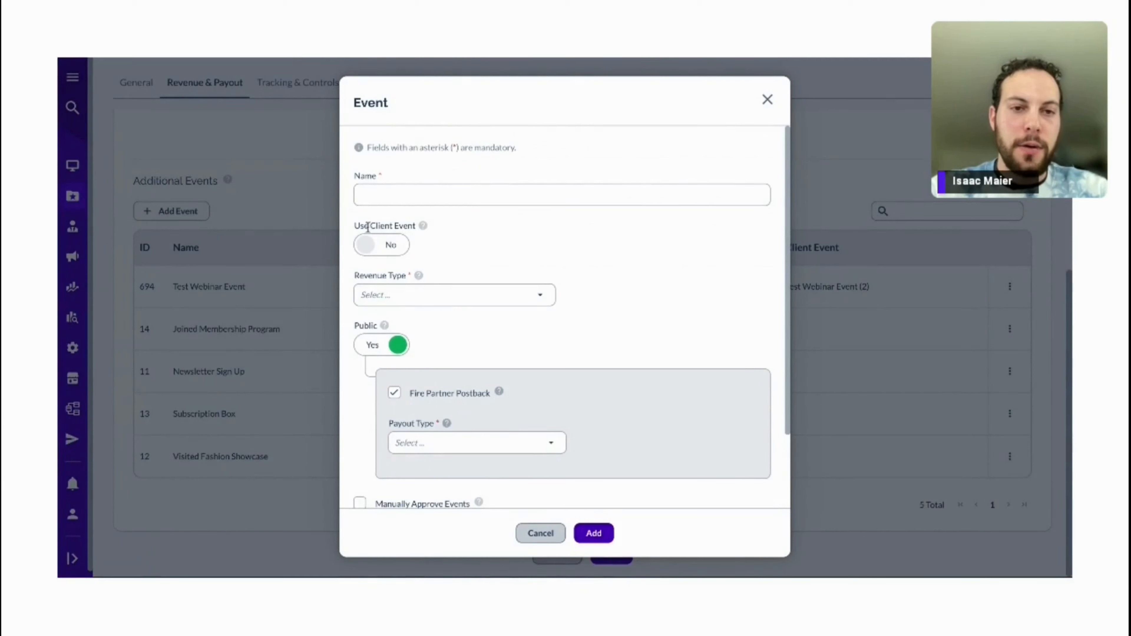
{"action": "left_click_drag", "start_coordinate": [355, 228], "coordinate": [415, 227]}
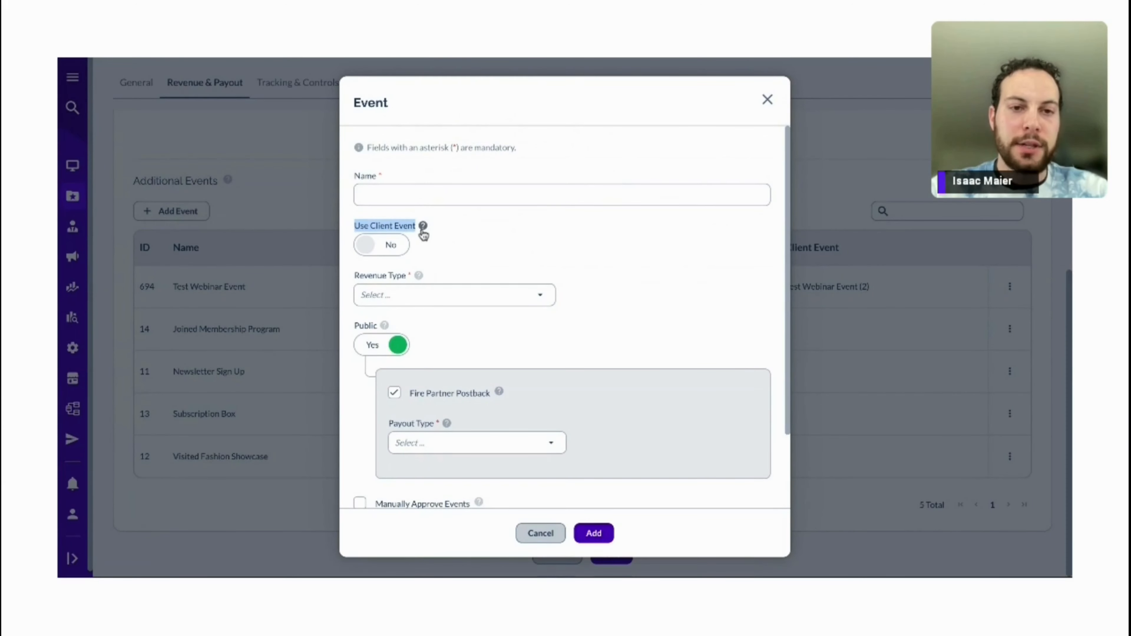
{"action": "left_click", "coordinate": [381, 250]}
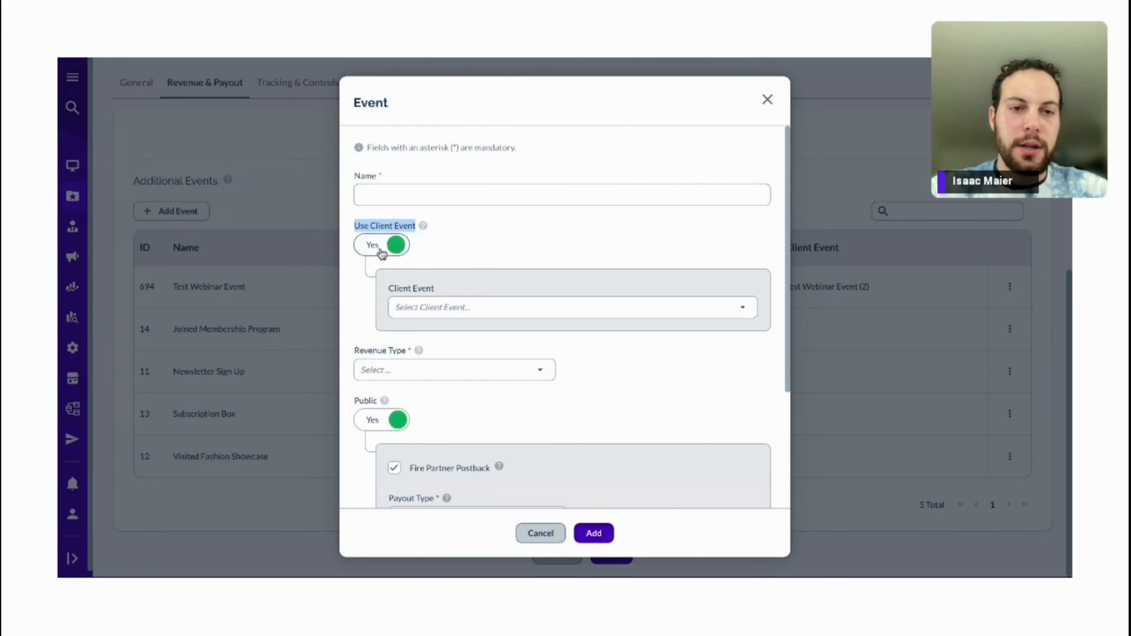
{"action": "left_click", "coordinate": [475, 311]}
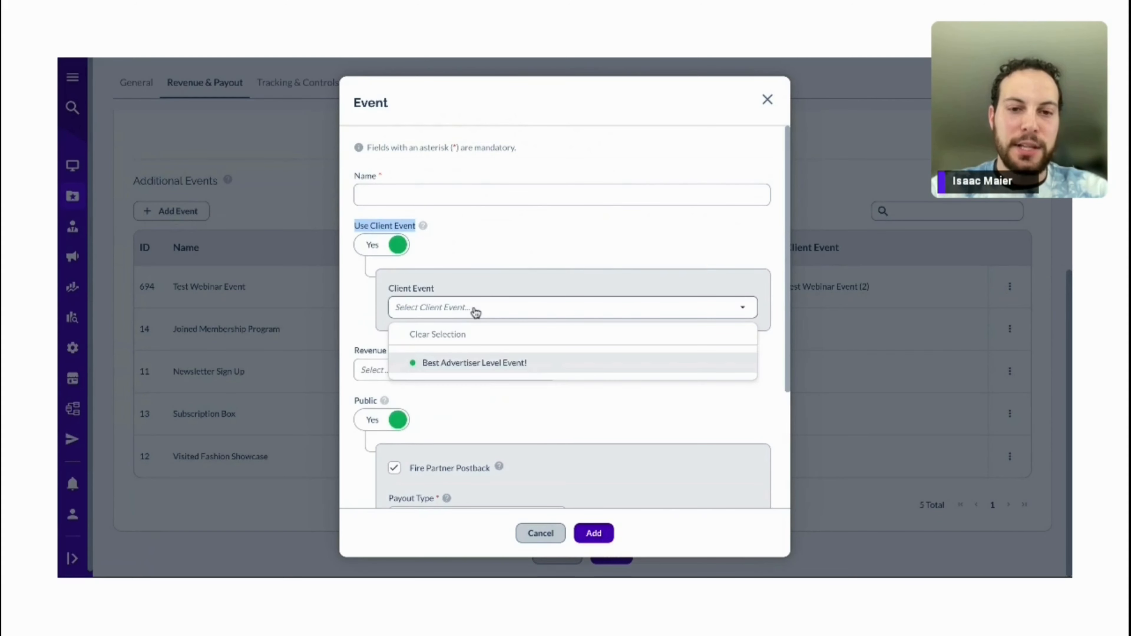
{"action": "left_click", "coordinate": [504, 368]}
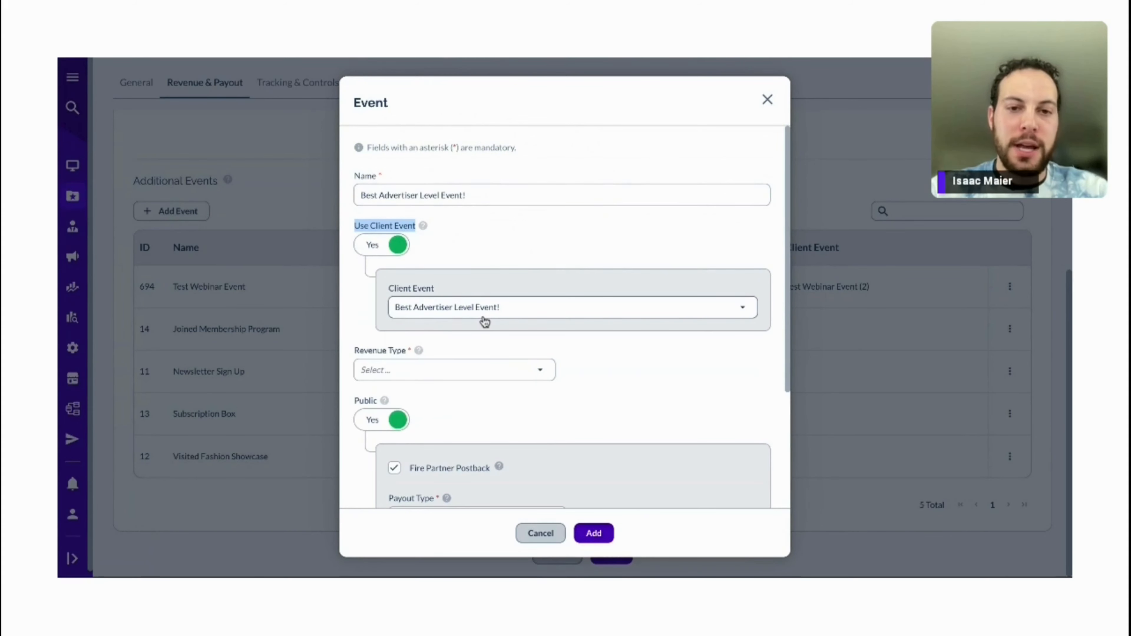
{"action": "left_click", "coordinate": [487, 249]}
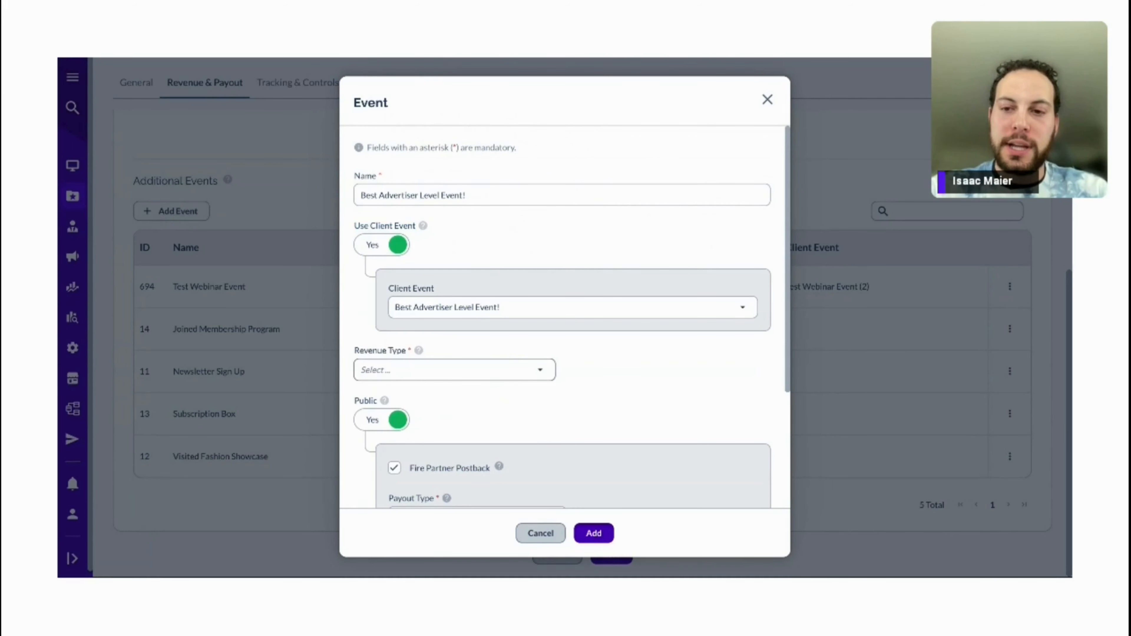
Discard the new event and leave the offer's editing page without saving.
{"action": "scroll", "coordinate": [472, 441], "scroll_direction": "down", "scroll_amount": 4}
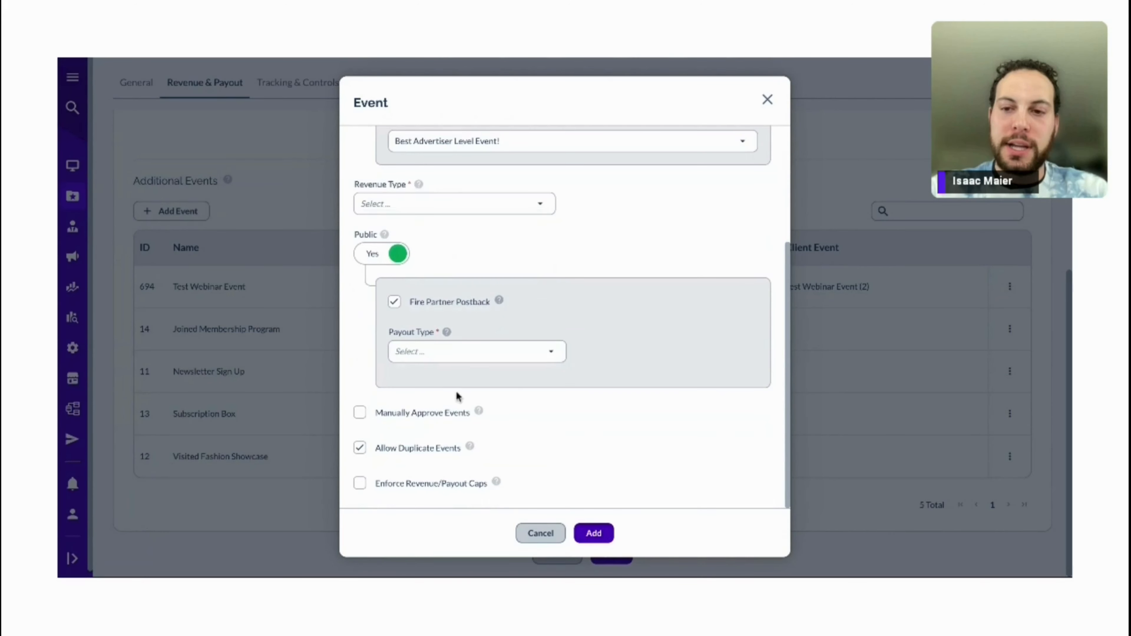
{"action": "scroll", "coordinate": [458, 395], "scroll_direction": "up", "scroll_amount": 4}
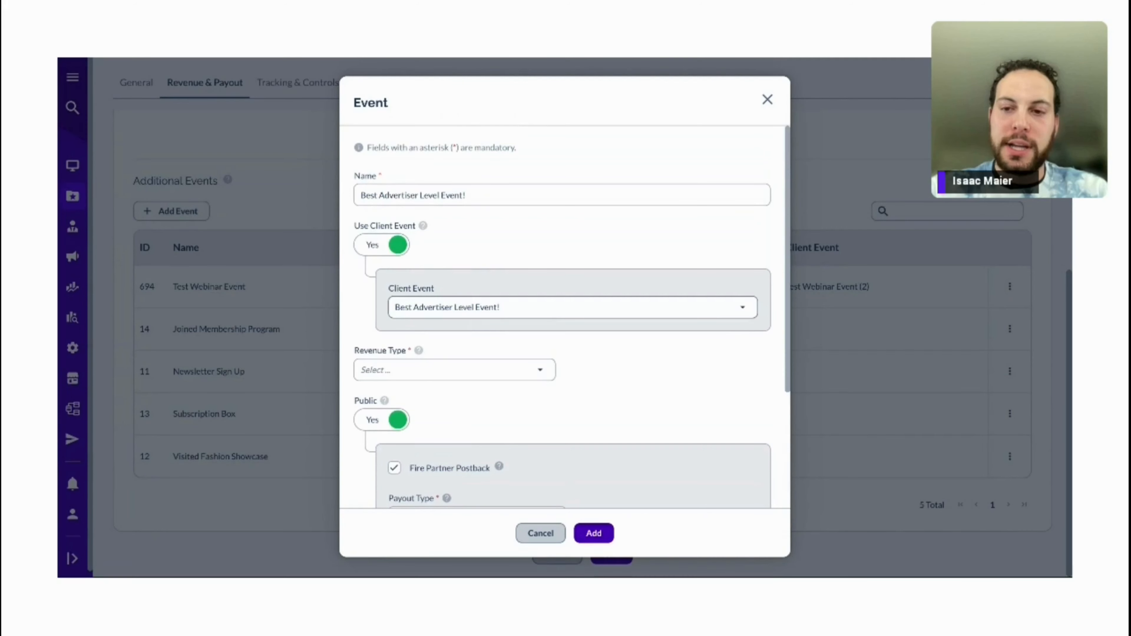
{"action": "mouse_move", "coordinate": [428, 233]}
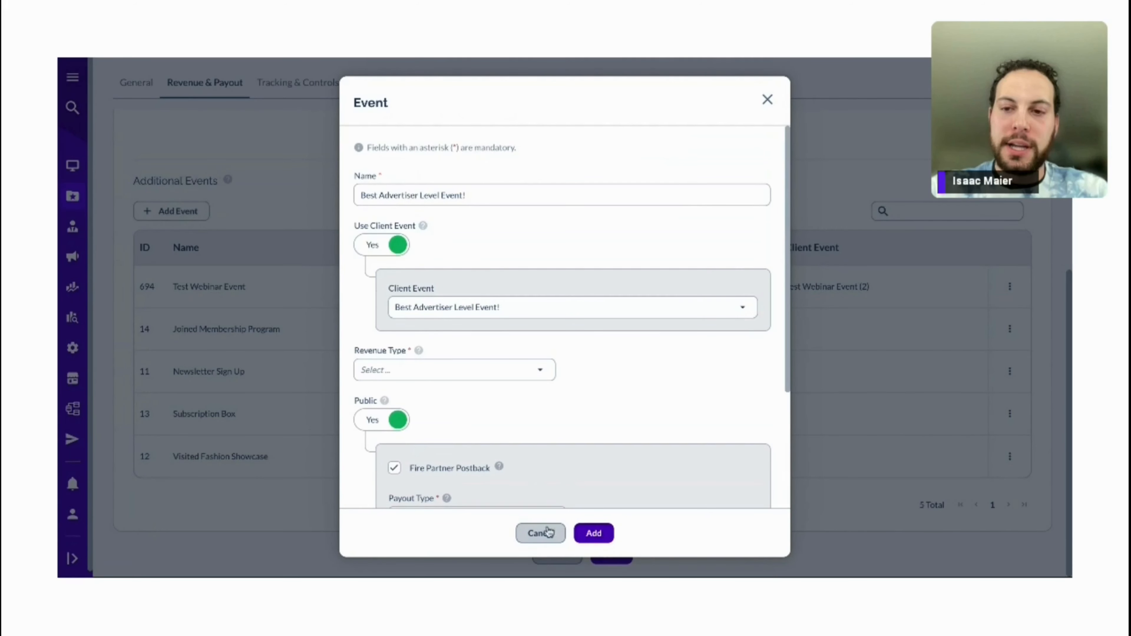
{"action": "left_click", "coordinate": [540, 538]}
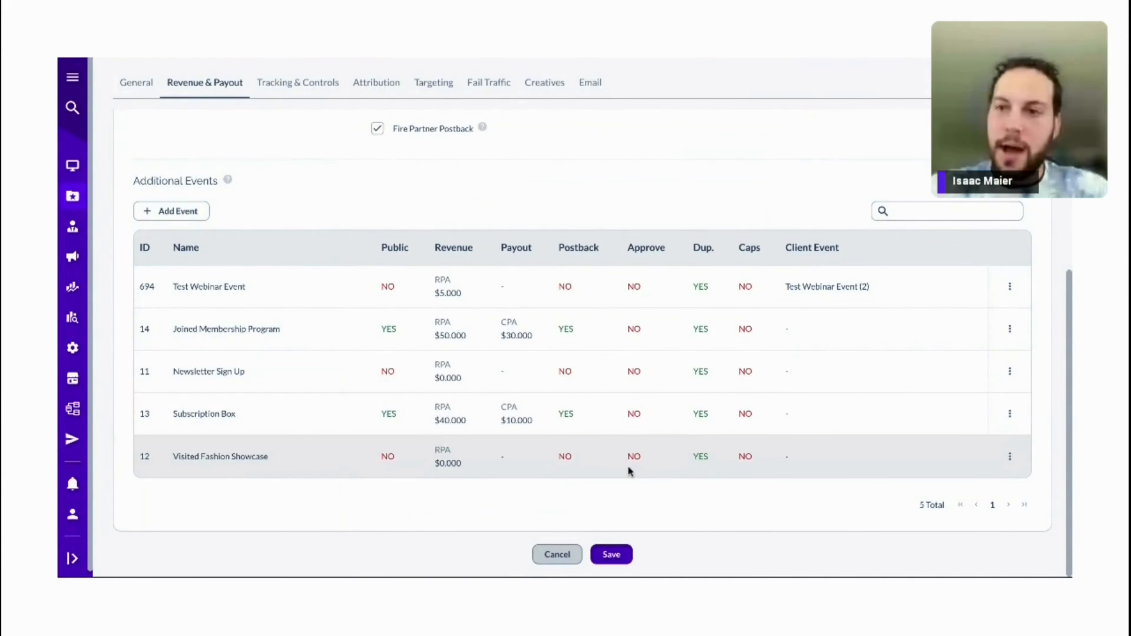
{"action": "scroll", "coordinate": [395, 340], "scroll_direction": "up", "scroll_amount": 5}
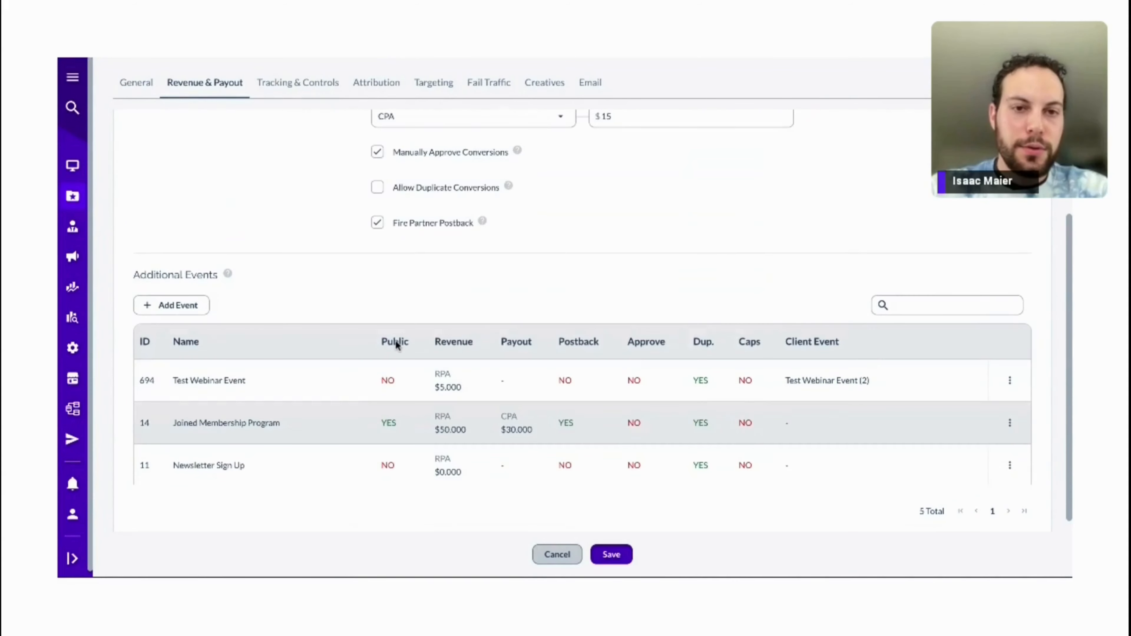
{"action": "scroll", "coordinate": [394, 339], "scroll_direction": "up", "scroll_amount": 1}
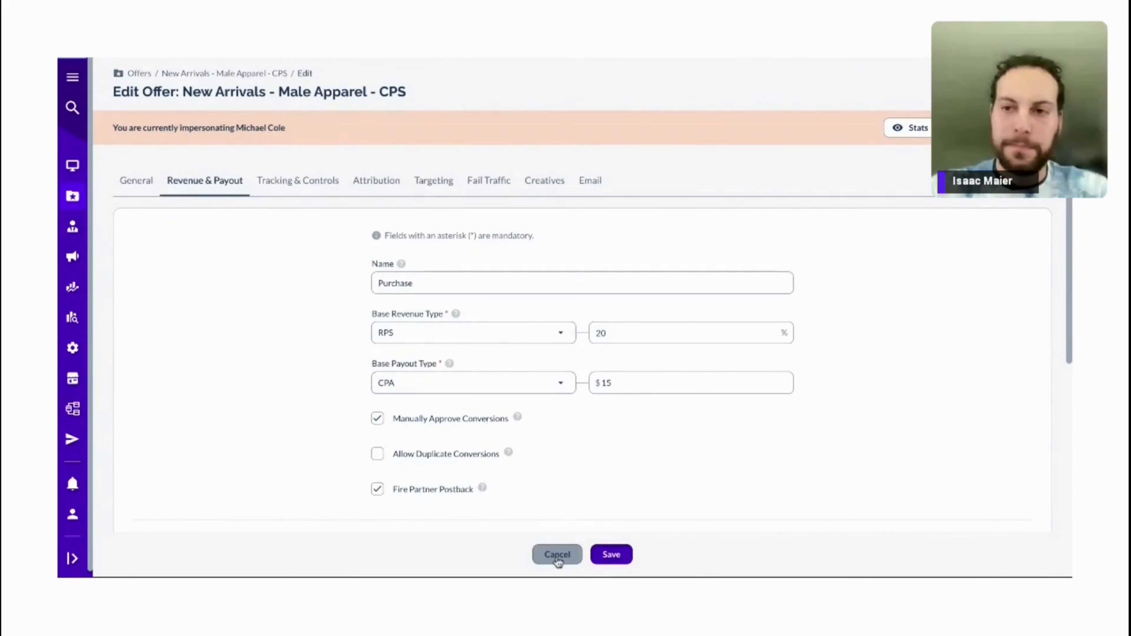
{"action": "left_click", "coordinate": [556, 554]}
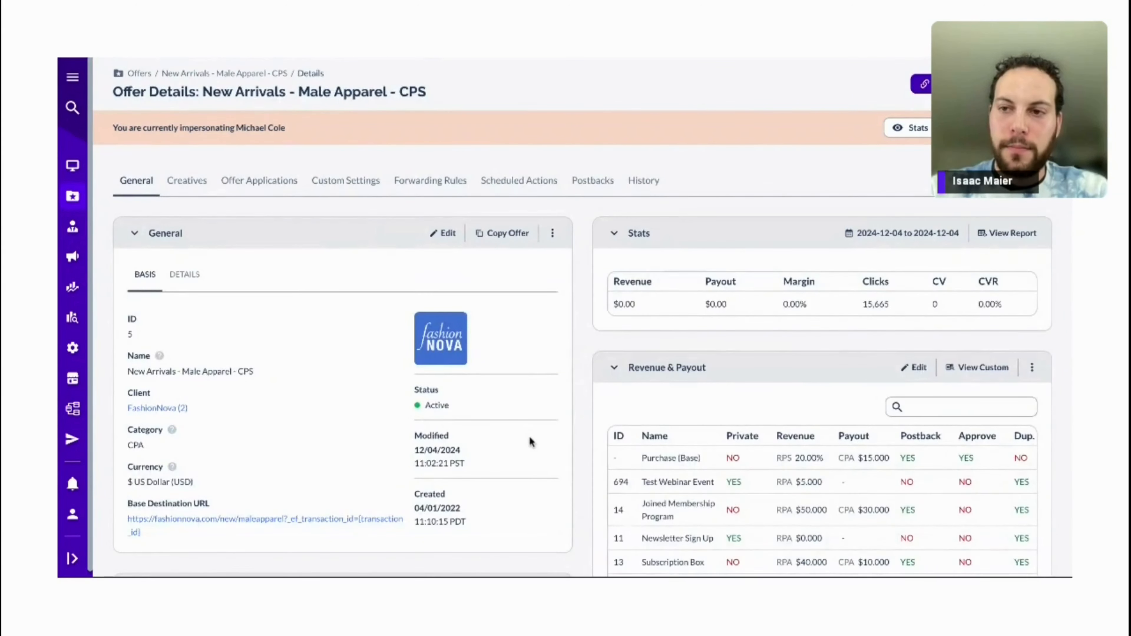
Show the Client ID version of the offer's conversion tracking script.
{"action": "scroll", "coordinate": [529, 441], "scroll_direction": "down", "scroll_amount": 6}
{"action": "scroll", "coordinate": [530, 441], "scroll_direction": "down", "scroll_amount": 2}
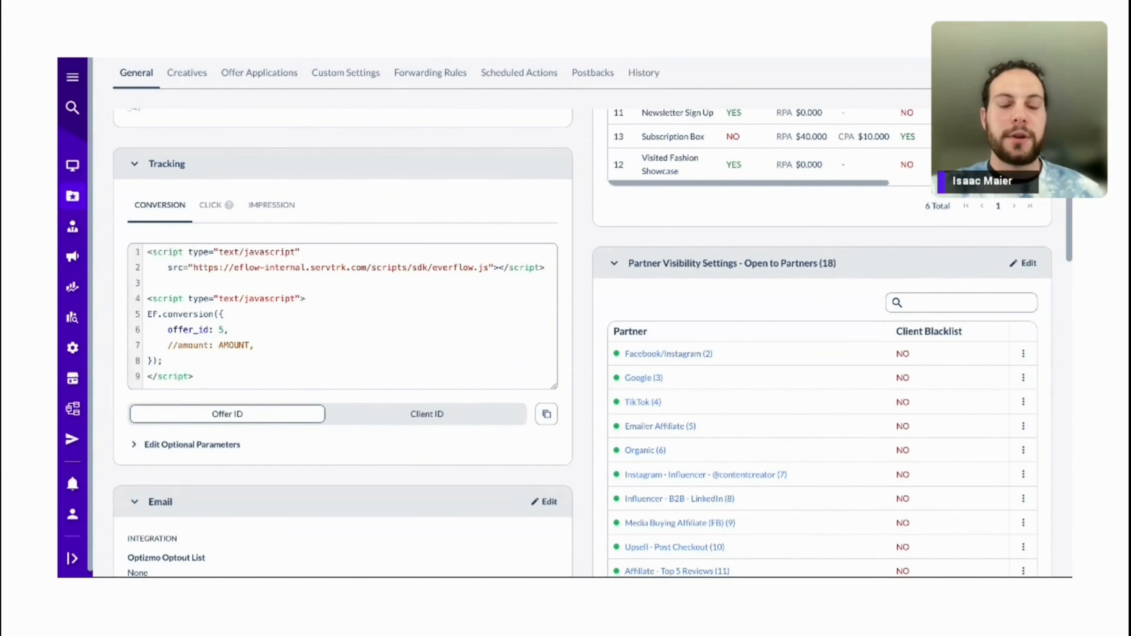
{"action": "left_click", "coordinate": [427, 413]}
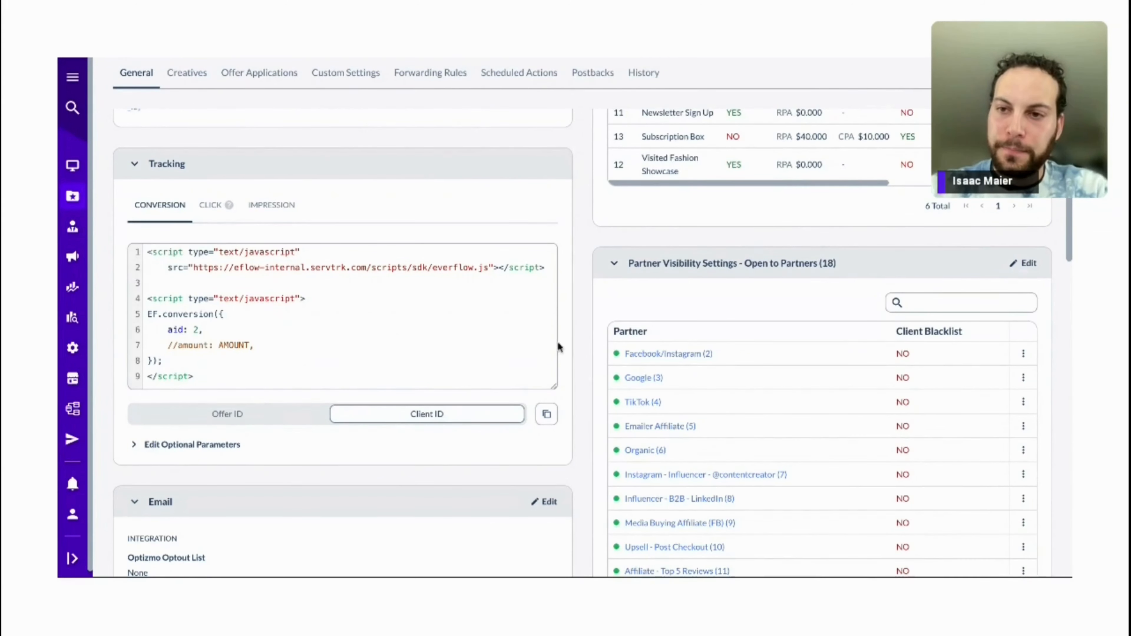
{"action": "scroll", "coordinate": [428, 387], "scroll_direction": "down", "scroll_amount": 1}
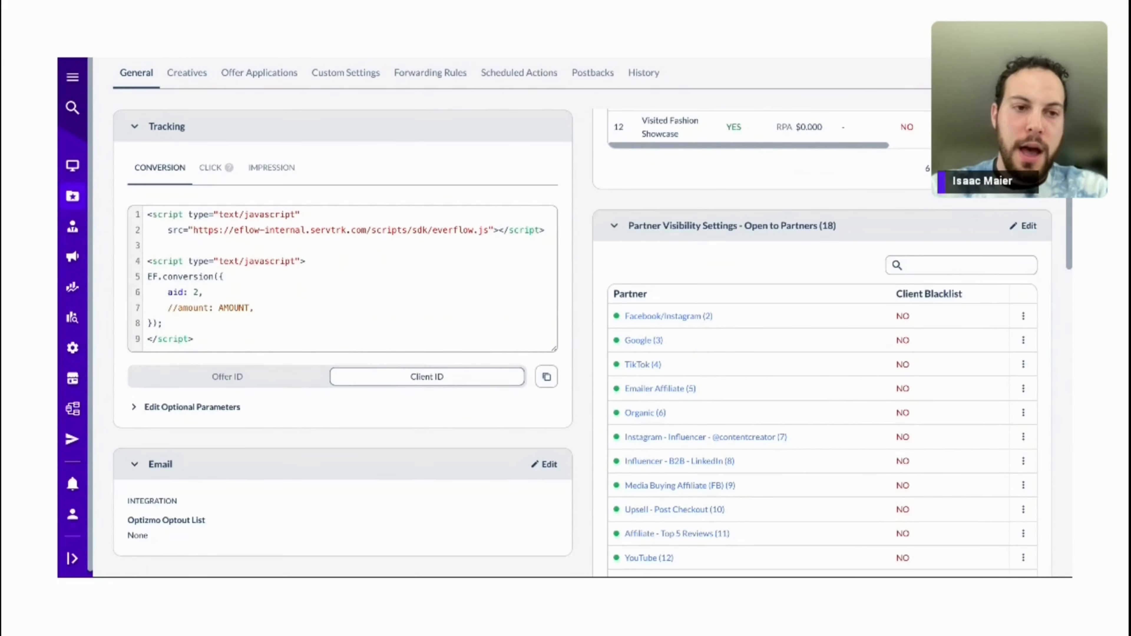
Compare the offer_id line in the Offer ID version of the conversion script with the aid line in the Client ID version.
{"action": "left_click", "coordinate": [244, 375]}
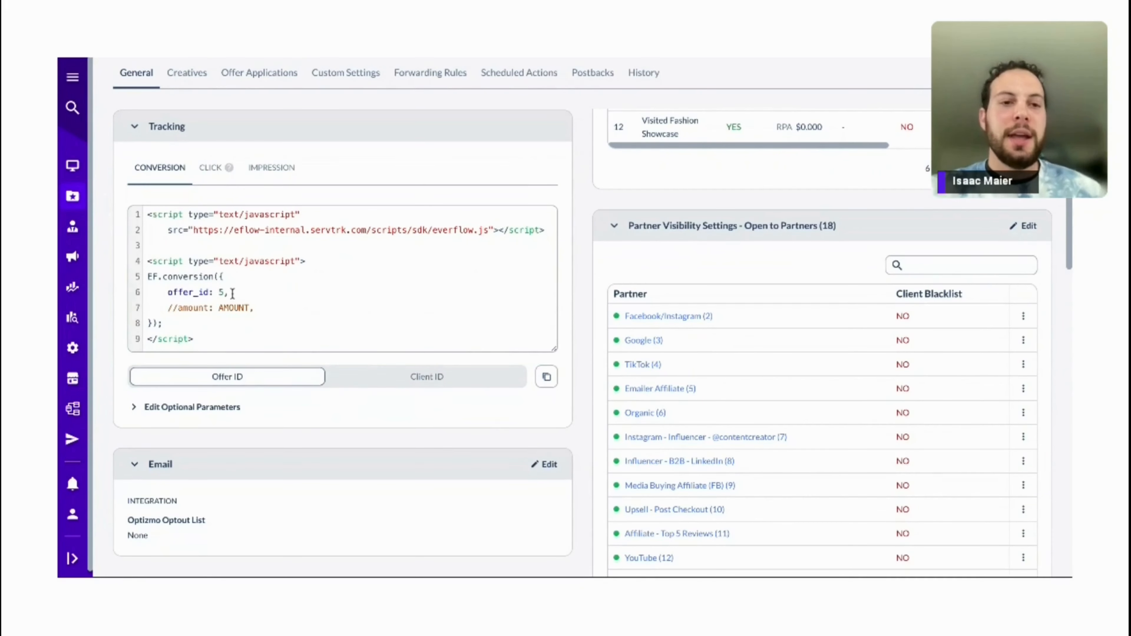
{"action": "left_click_drag", "start_coordinate": [168, 292], "coordinate": [226, 291]}
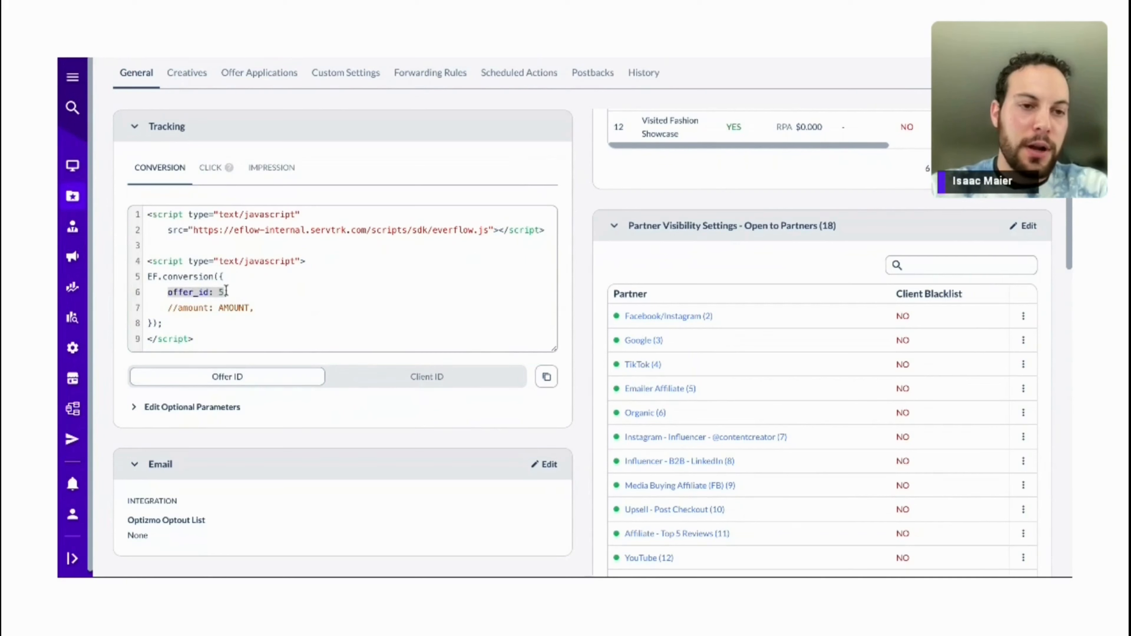
{"action": "left_click", "coordinate": [414, 383]}
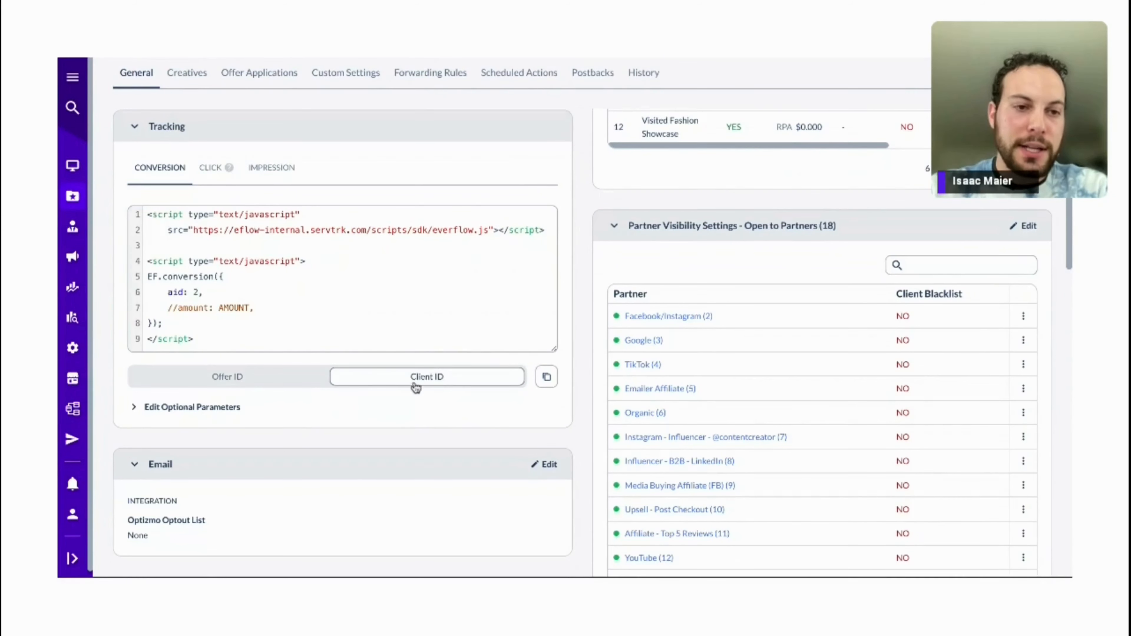
{"action": "left_click_drag", "start_coordinate": [165, 293], "coordinate": [206, 294]}
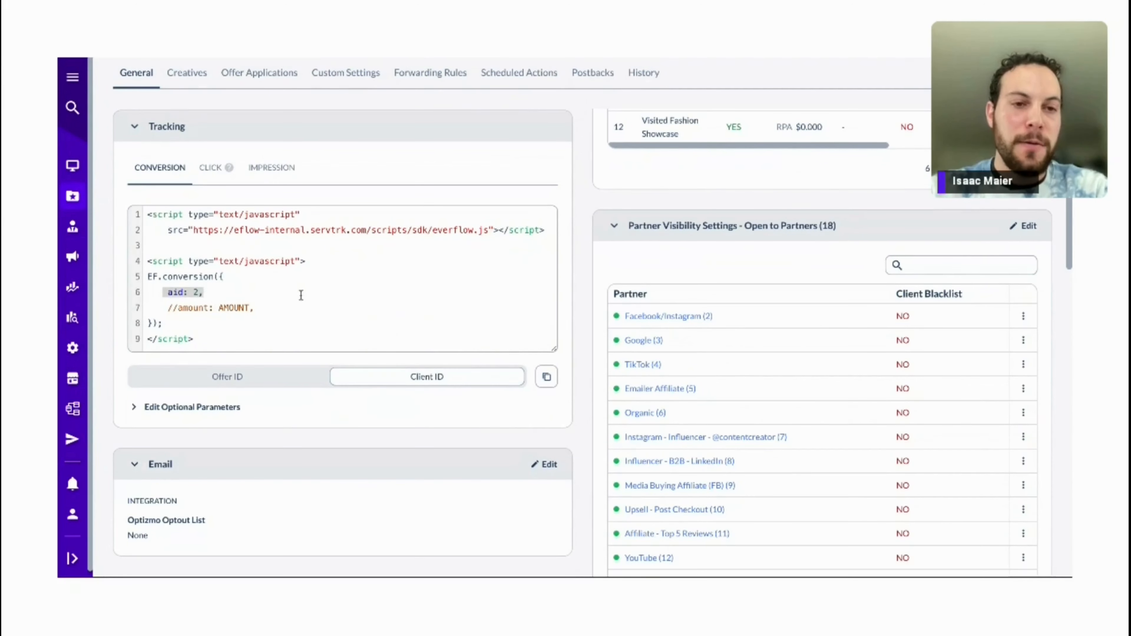
{"action": "left_click", "coordinate": [279, 290]}
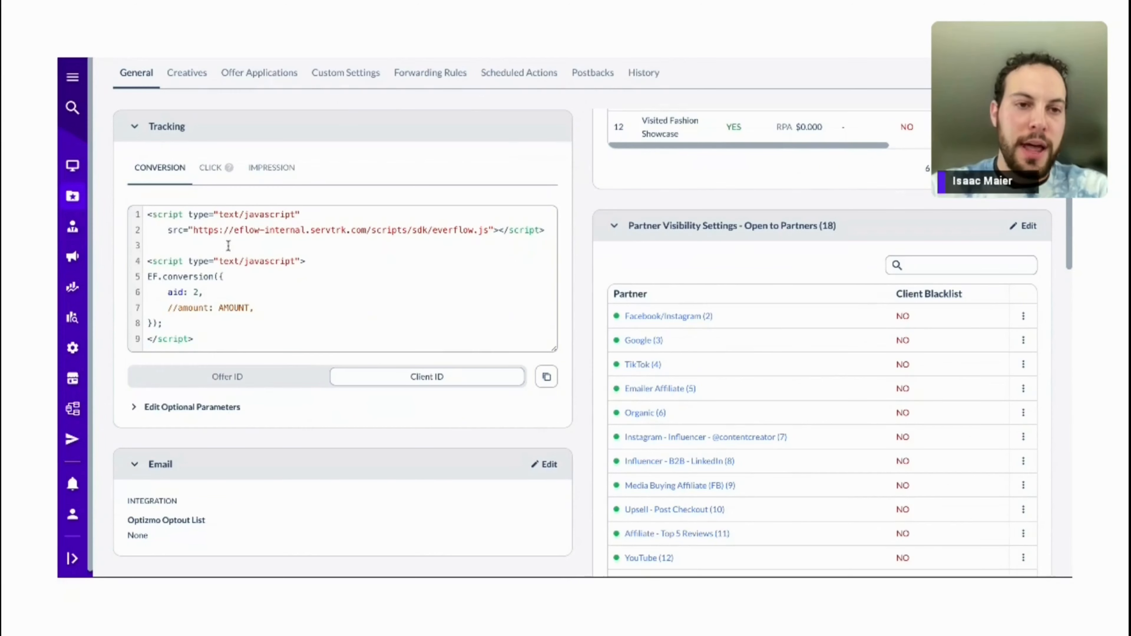
Examine the SDK source line in the Client ID version of the conversion script.
{"action": "left_click_drag", "start_coordinate": [233, 230], "coordinate": [441, 242]}
{"action": "left_click", "coordinate": [364, 289]}
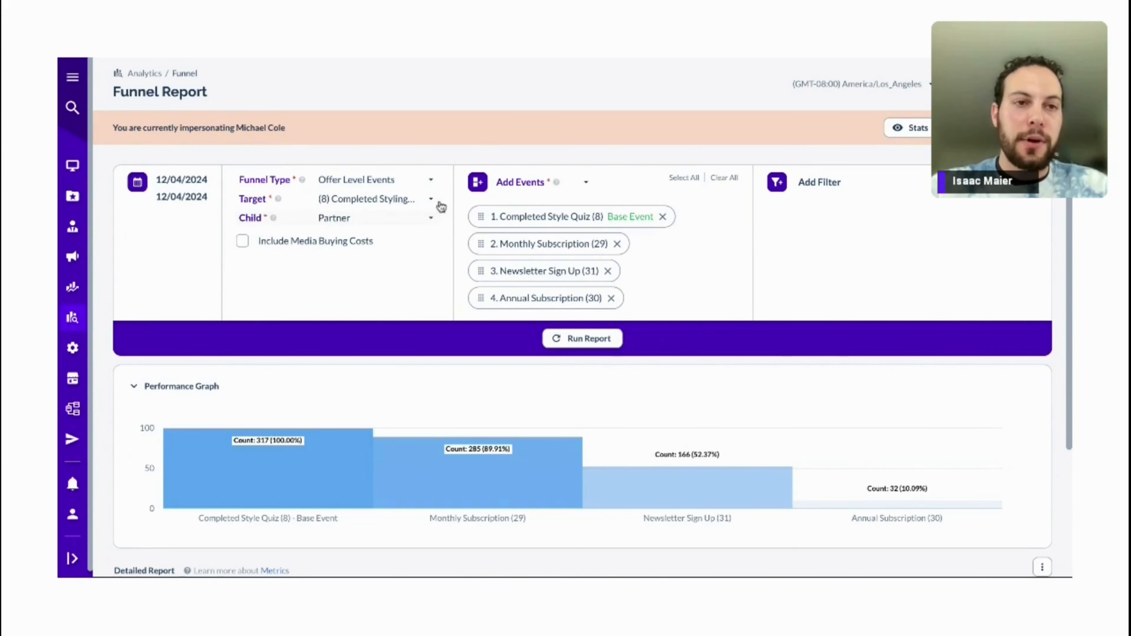
Check where the Funnel report sits among the analytics reports.
{"action": "left_click", "coordinate": [73, 76]}
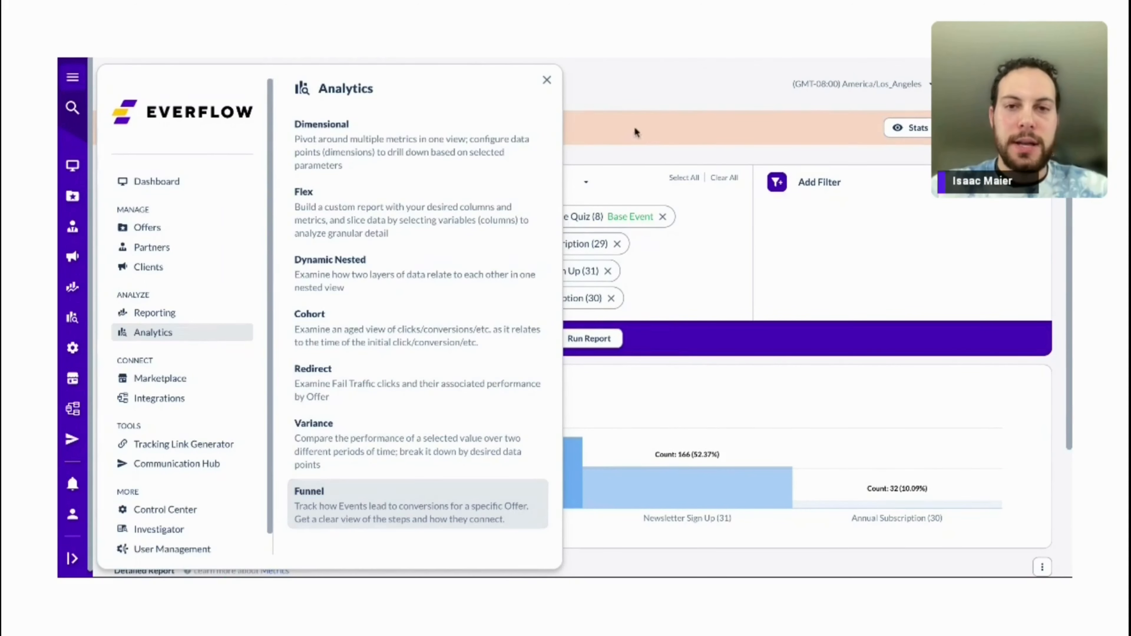
{"action": "left_click", "coordinate": [647, 149]}
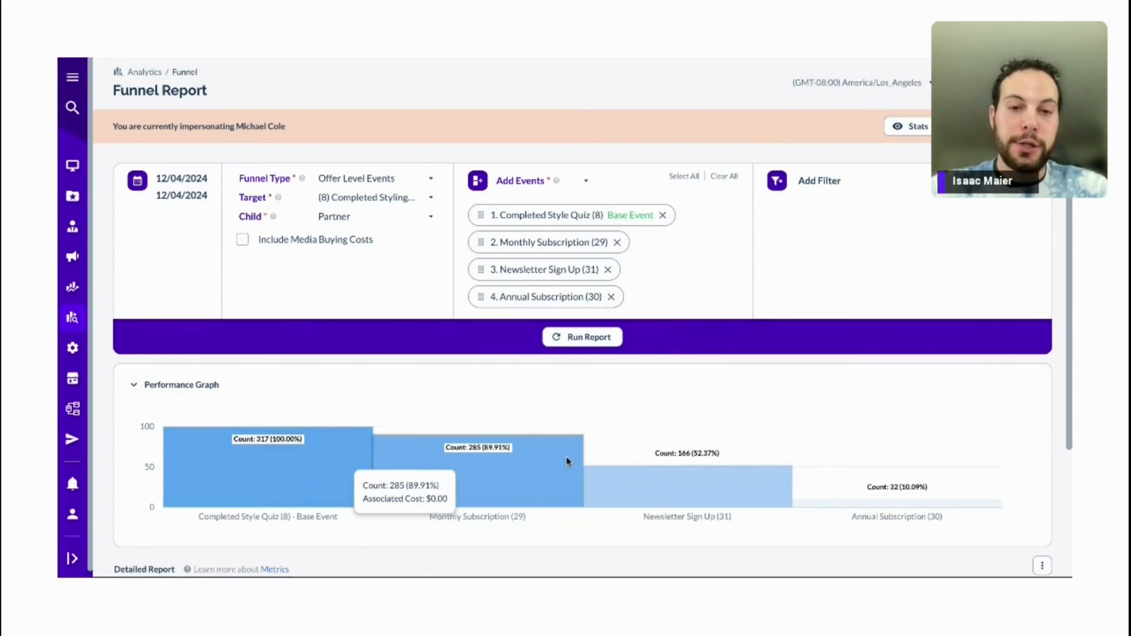
Examine the funnel's performance graph and the per-event columns of the detailed report.
{"action": "scroll", "coordinate": [566, 456], "scroll_direction": "down", "scroll_amount": 1}
{"action": "scroll", "coordinate": [567, 456], "scroll_direction": "down", "scroll_amount": 4}
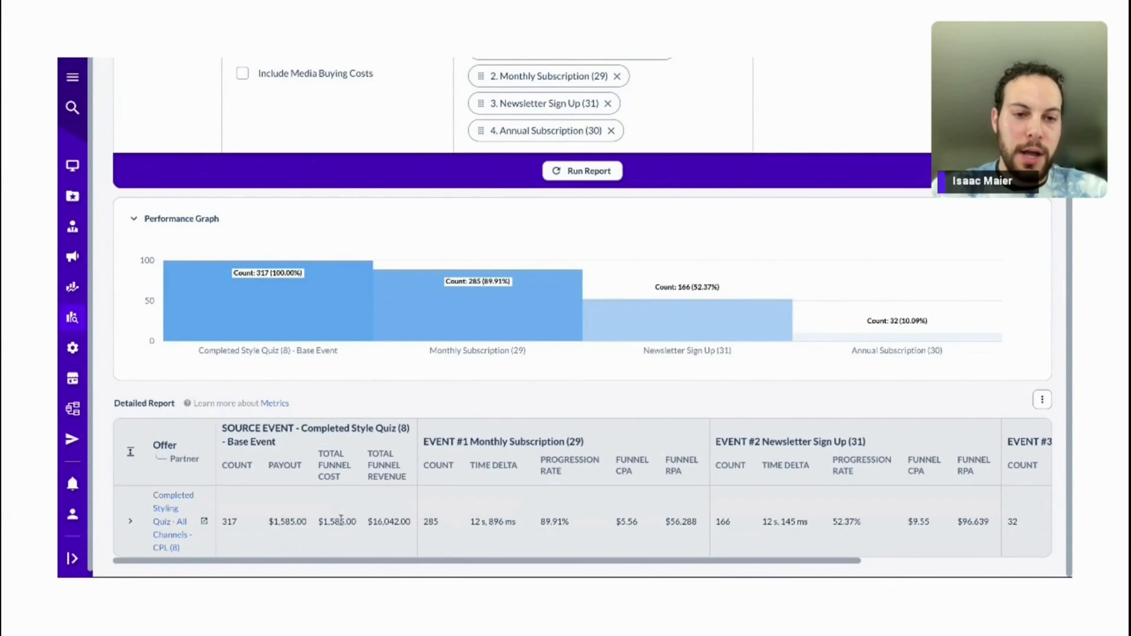
{"action": "scroll", "coordinate": [672, 471], "scroll_direction": "right", "scroll_amount": 1}
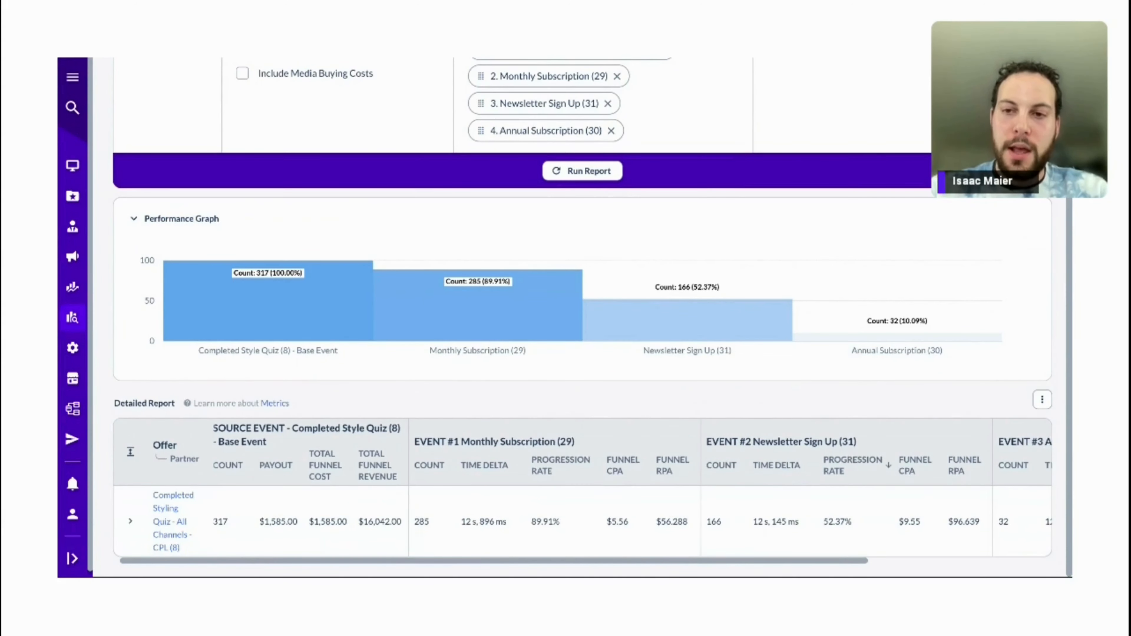
{"action": "mouse_move", "coordinate": [910, 321]}
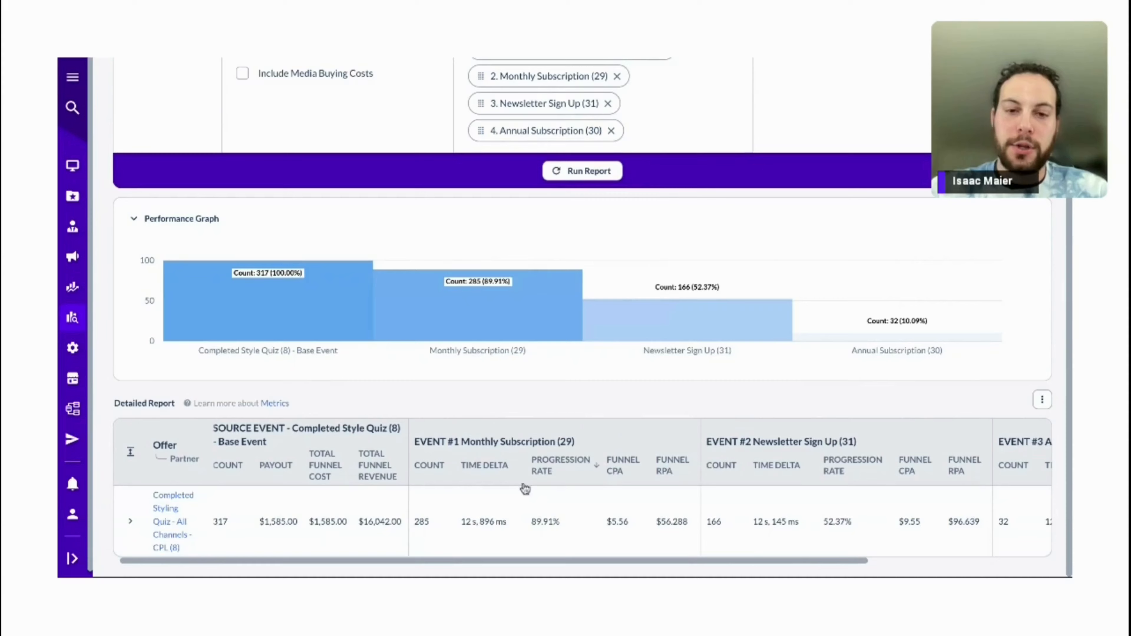
Move Monthly Subscription to the last place in the funnel's event order and rerun the report.
{"action": "scroll", "coordinate": [401, 312], "scroll_direction": "up", "scroll_amount": 2}
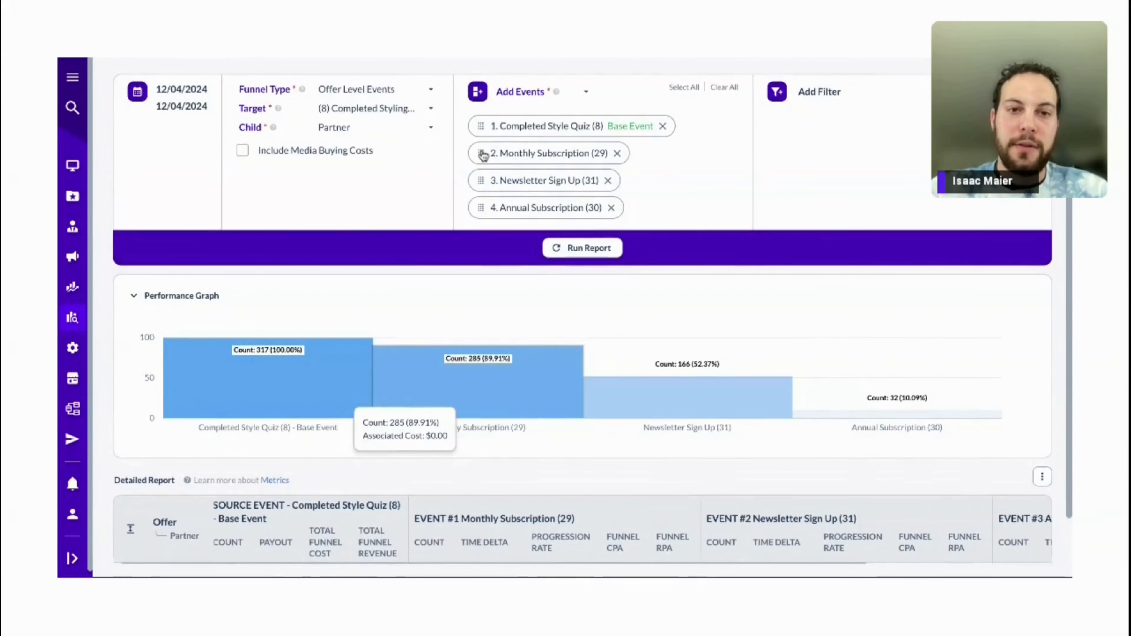
{"action": "left_click_drag", "start_coordinate": [482, 155], "coordinate": [480, 208]}
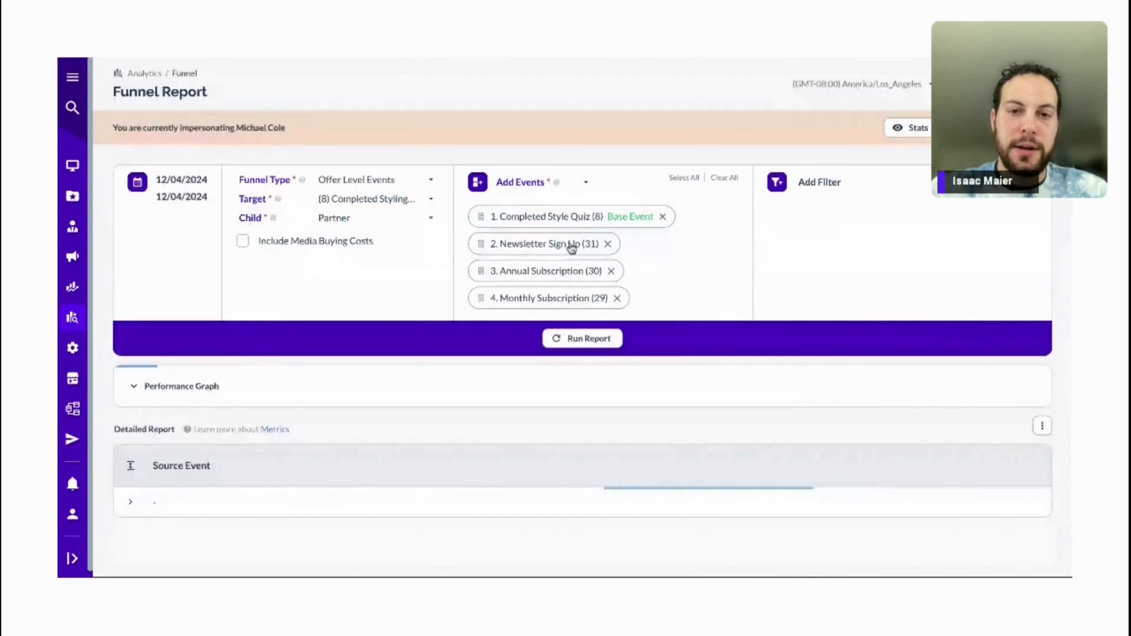
{"action": "left_click", "coordinate": [573, 246]}
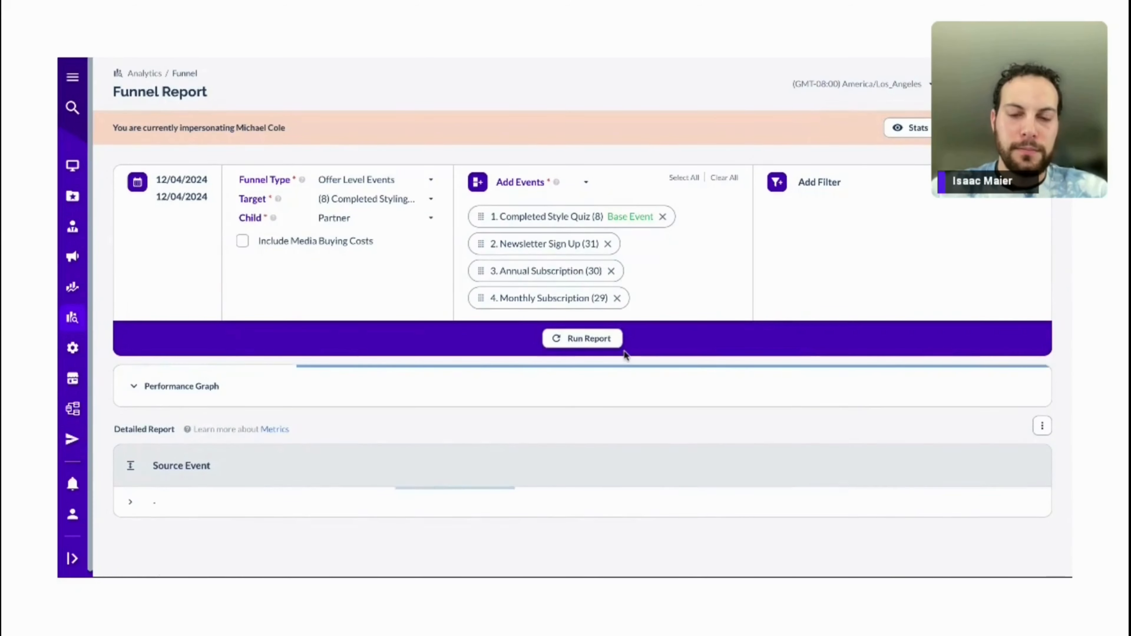
Move Monthly Subscription back to second place, directly below the base event, and rerun the report.
{"action": "scroll", "coordinate": [625, 355], "scroll_direction": "down", "scroll_amount": 1}
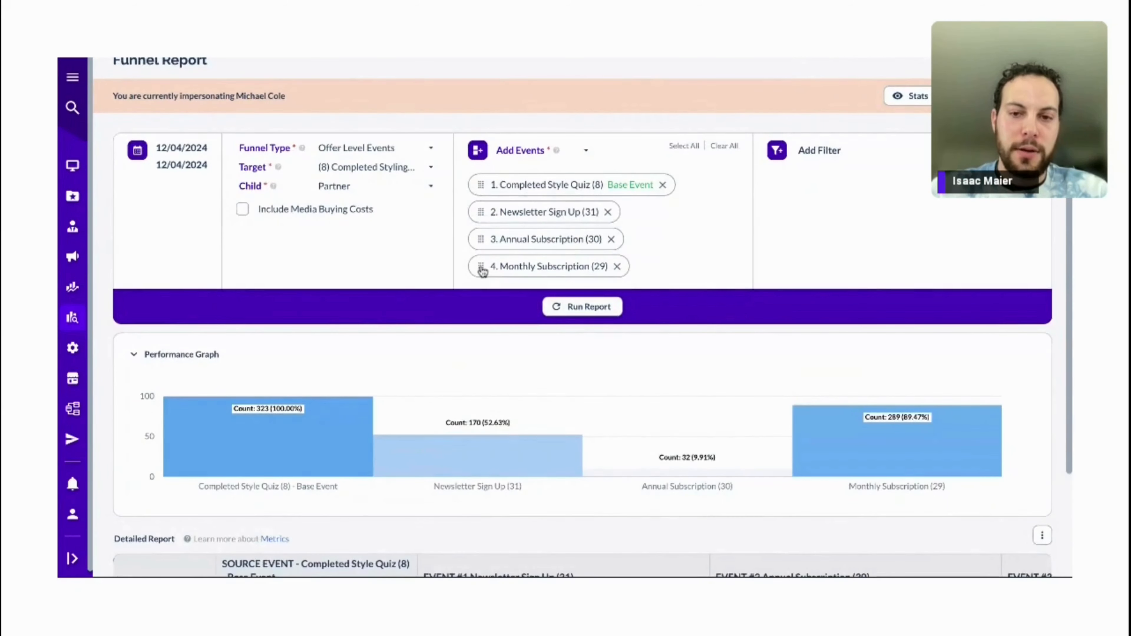
{"action": "left_click_drag", "start_coordinate": [482, 269], "coordinate": [481, 214]}
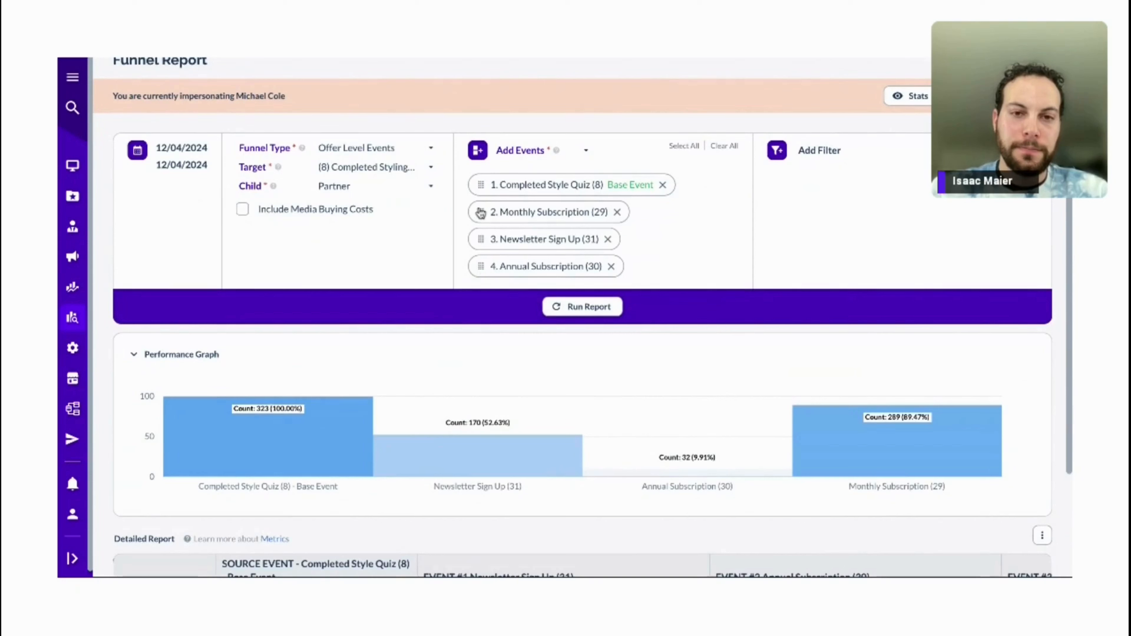
{"action": "left_click", "coordinate": [576, 306]}
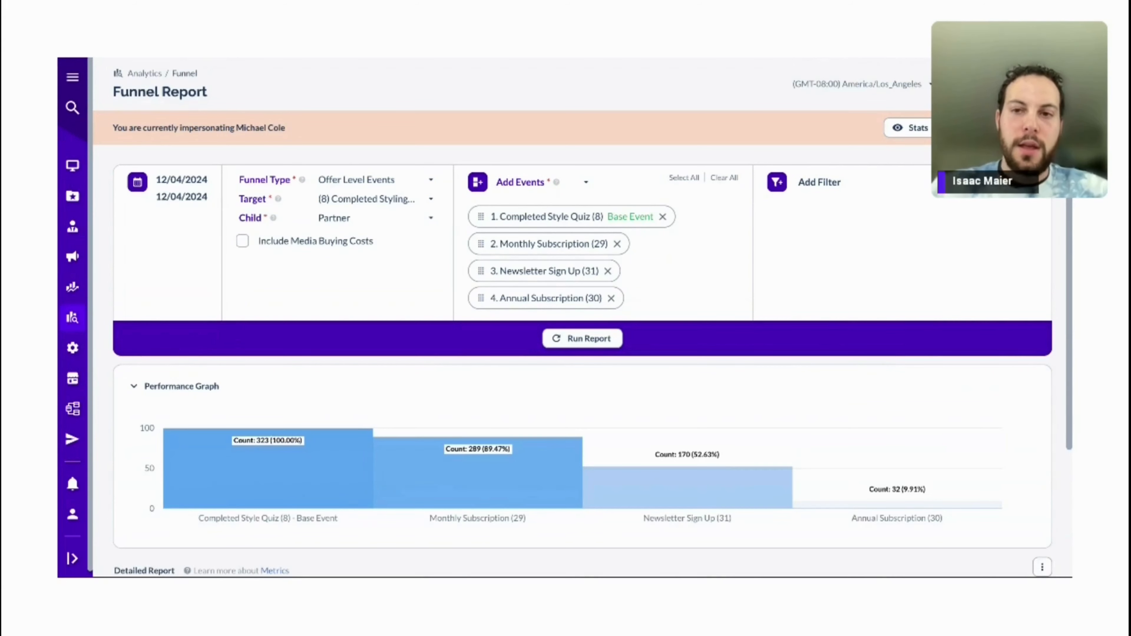
{"action": "mouse_move", "coordinate": [500, 473]}
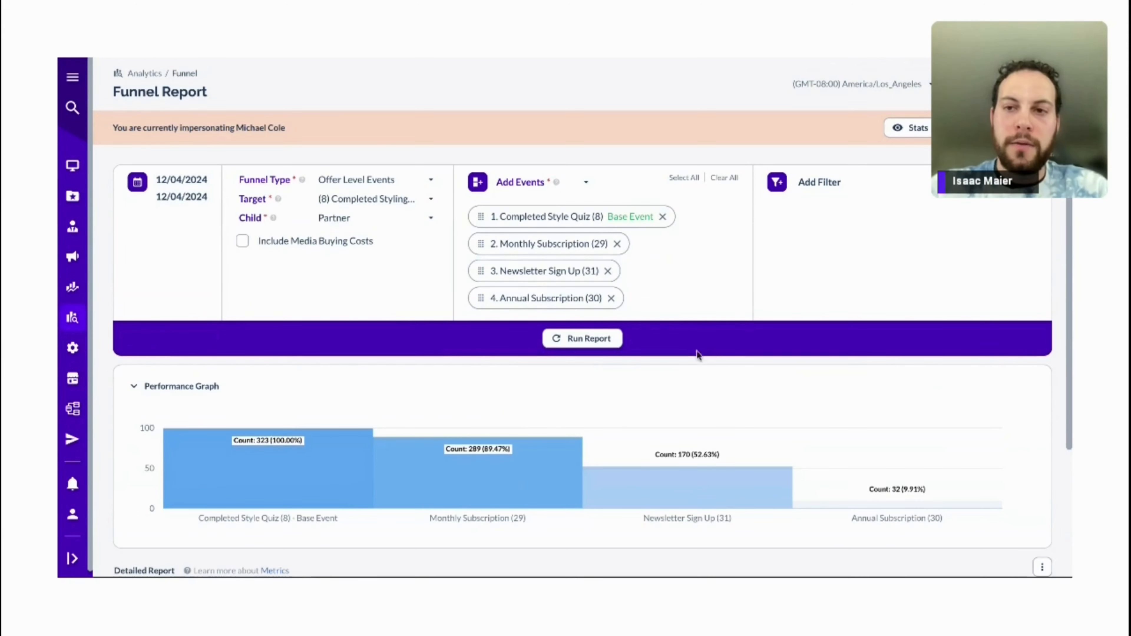
Review the choices offered for the report's funnel type, target offer and child dimension without changing them.
{"action": "left_click", "coordinate": [391, 184]}
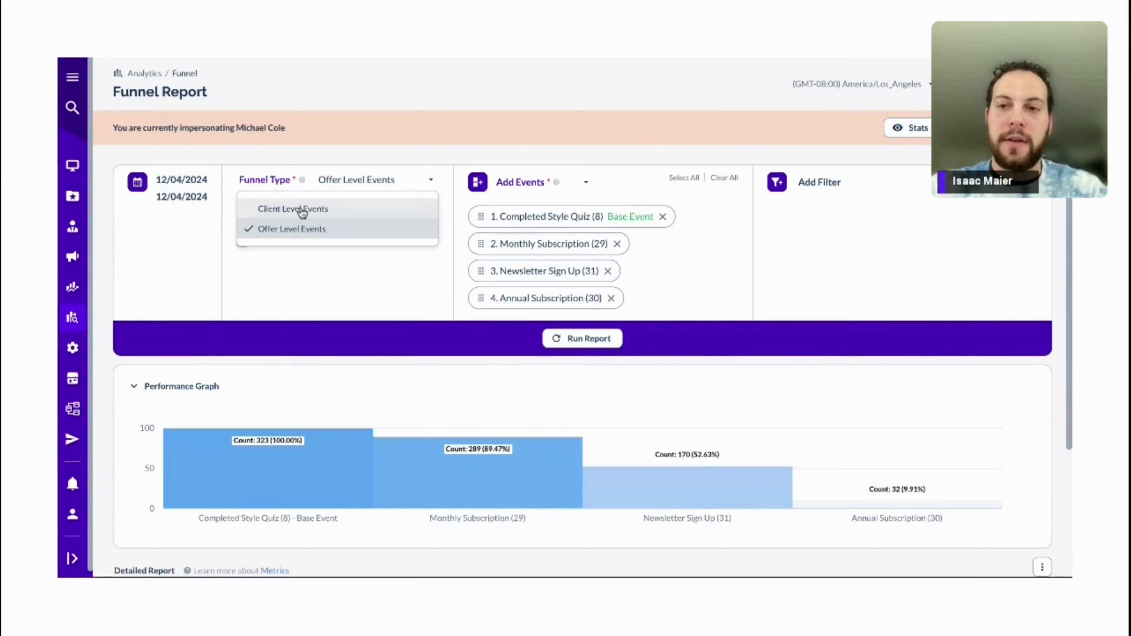
{"action": "left_click", "coordinate": [411, 298]}
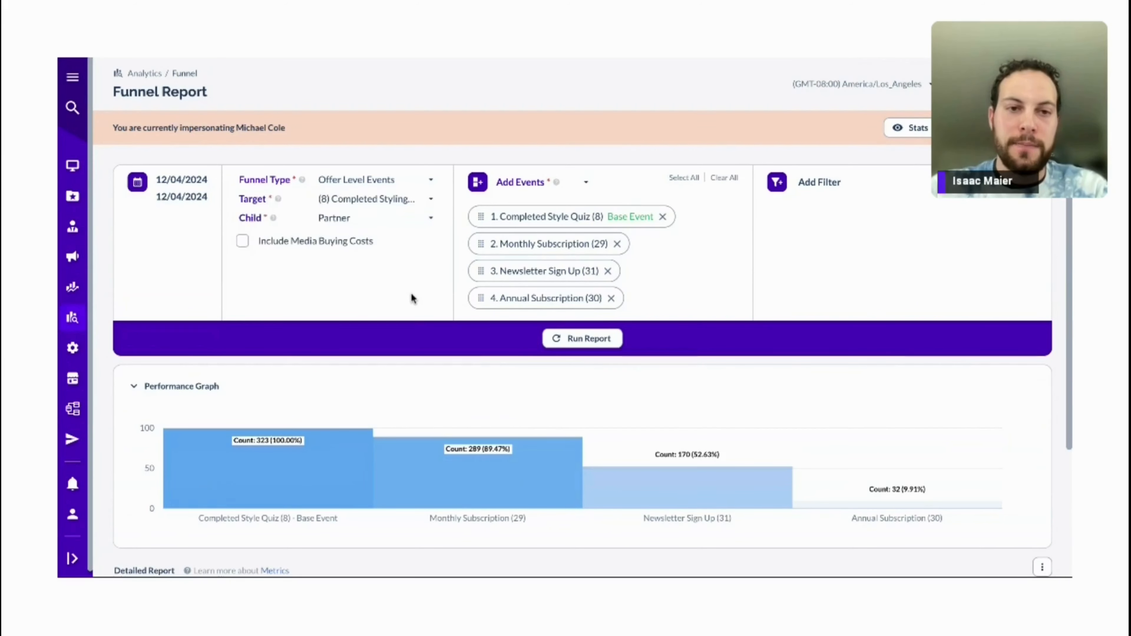
{"action": "left_click", "coordinate": [406, 202]}
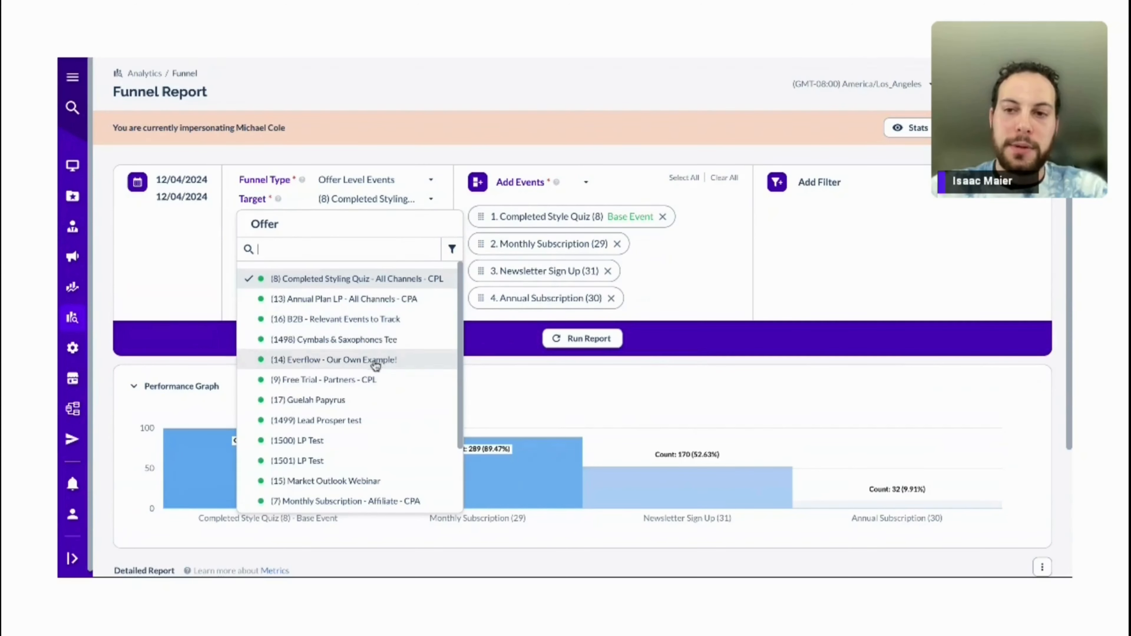
{"action": "left_click", "coordinate": [432, 146]}
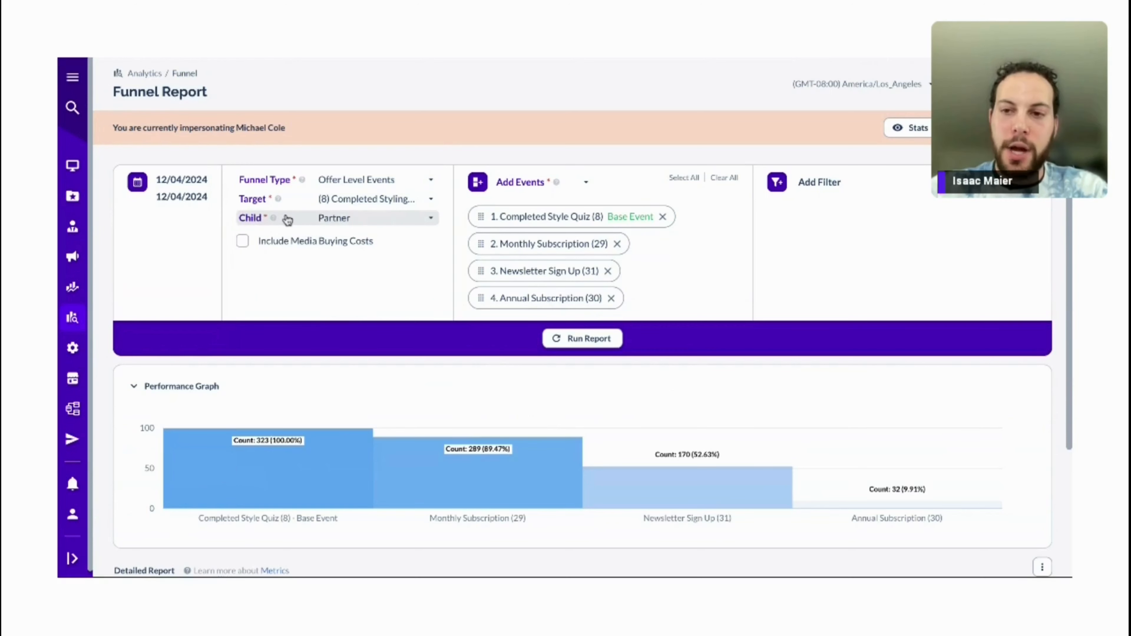
{"action": "left_click", "coordinate": [341, 219]}
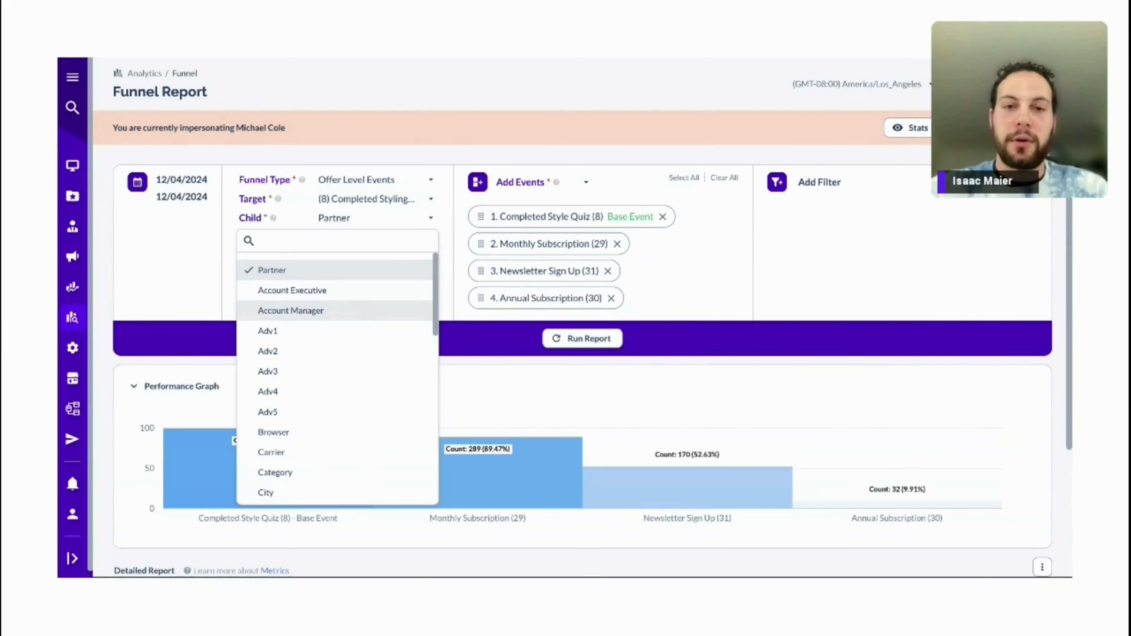
{"action": "left_click", "coordinate": [396, 142]}
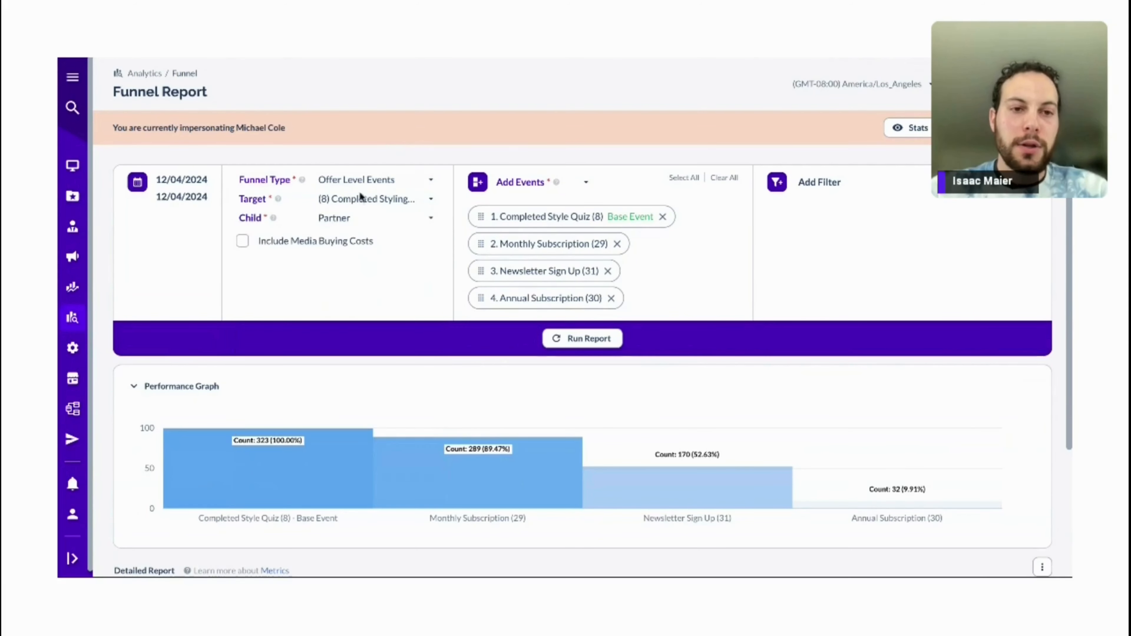
Set the report's date range to 11/16/2024 through 12/04/2024 and run it.
{"action": "left_click", "coordinate": [187, 201]}
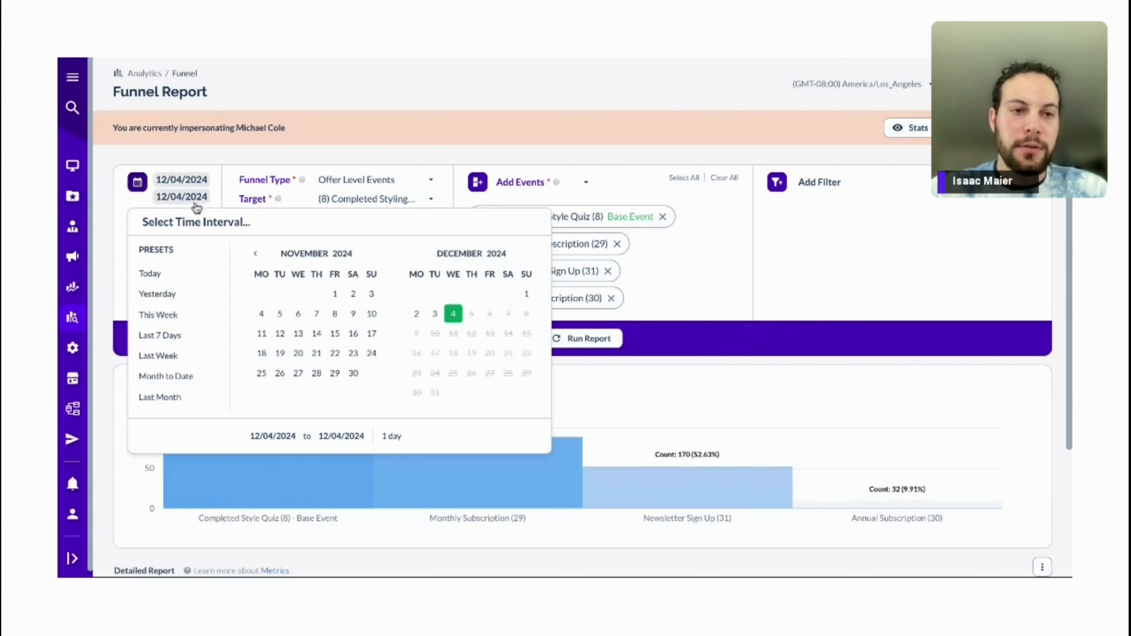
{"action": "left_click", "coordinate": [453, 314]}
{"action": "left_click", "coordinate": [353, 333]}
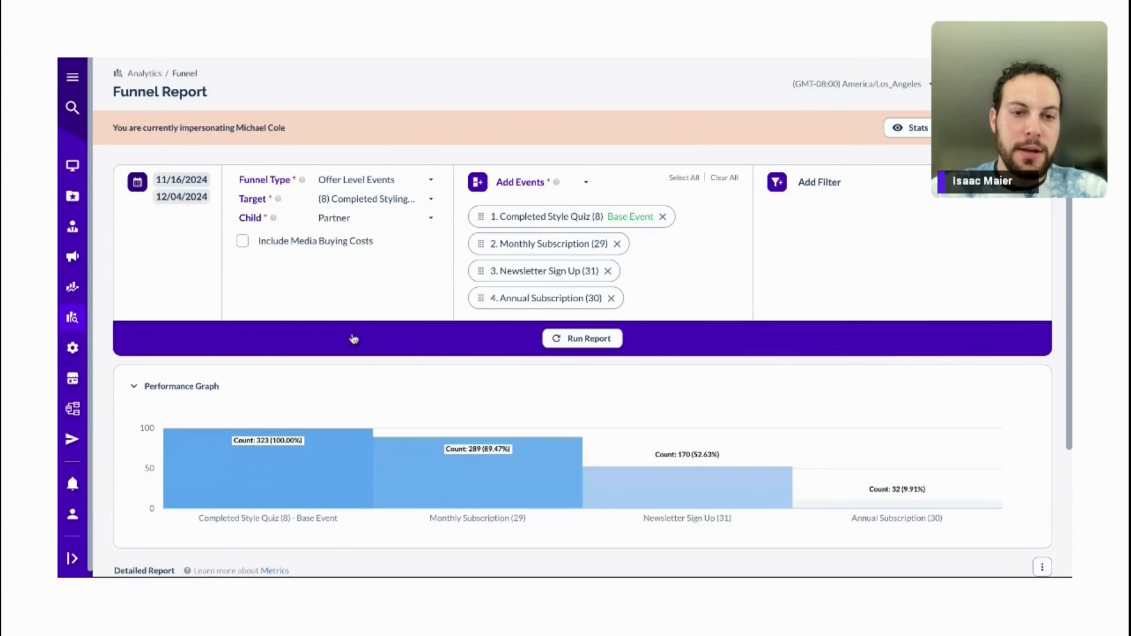
{"action": "left_click", "coordinate": [578, 345]}
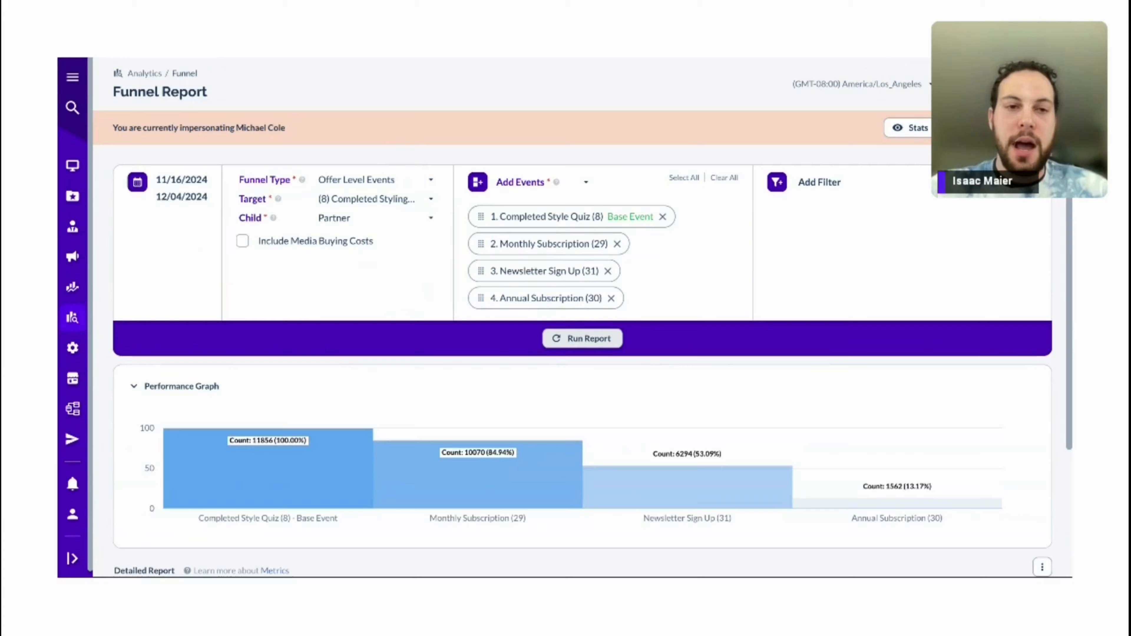
Remove all four events from the funnel report's event selection.
{"action": "scroll", "coordinate": [386, 380], "scroll_direction": "down", "scroll_amount": 2}
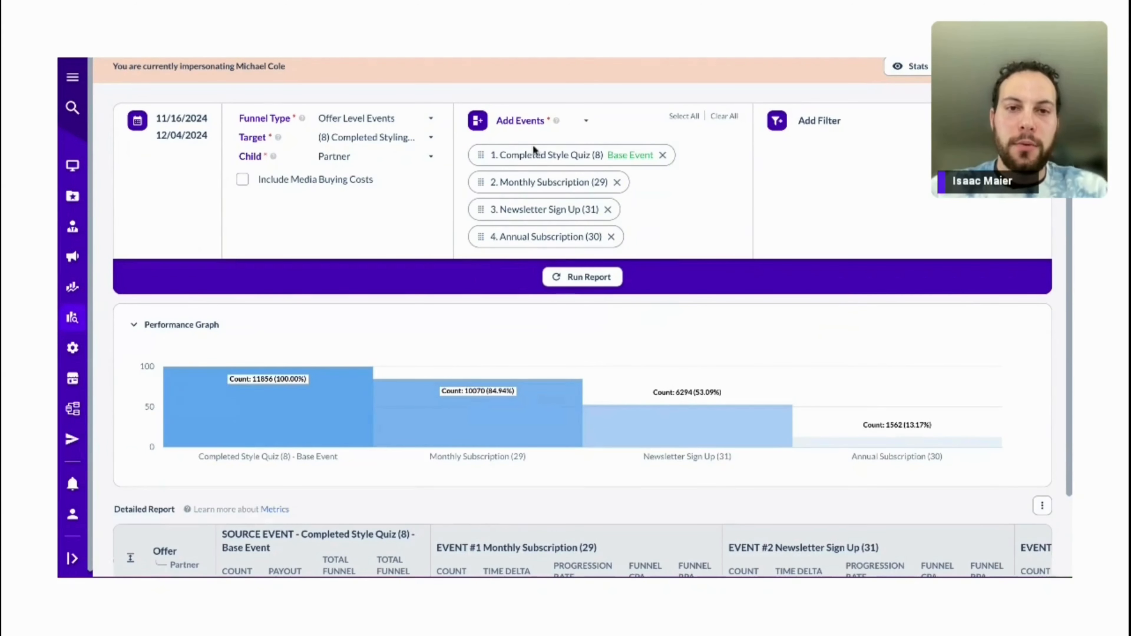
{"action": "left_click", "coordinate": [662, 155]}
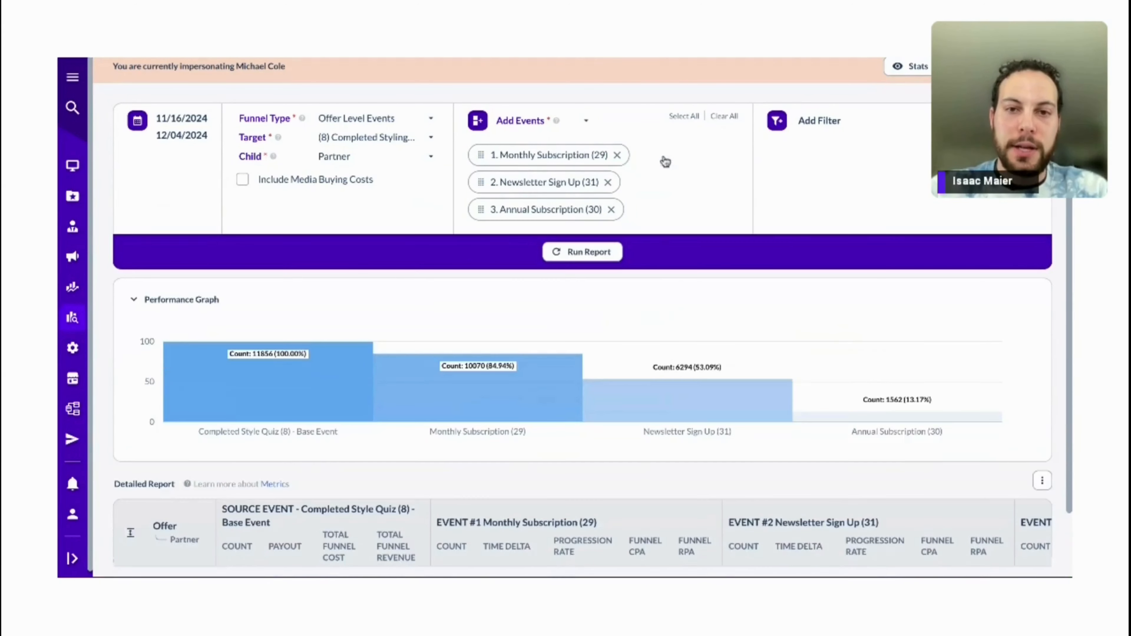
{"action": "left_click", "coordinate": [617, 154]}
{"action": "left_click", "coordinate": [608, 156]}
{"action": "left_click", "coordinate": [611, 156]}
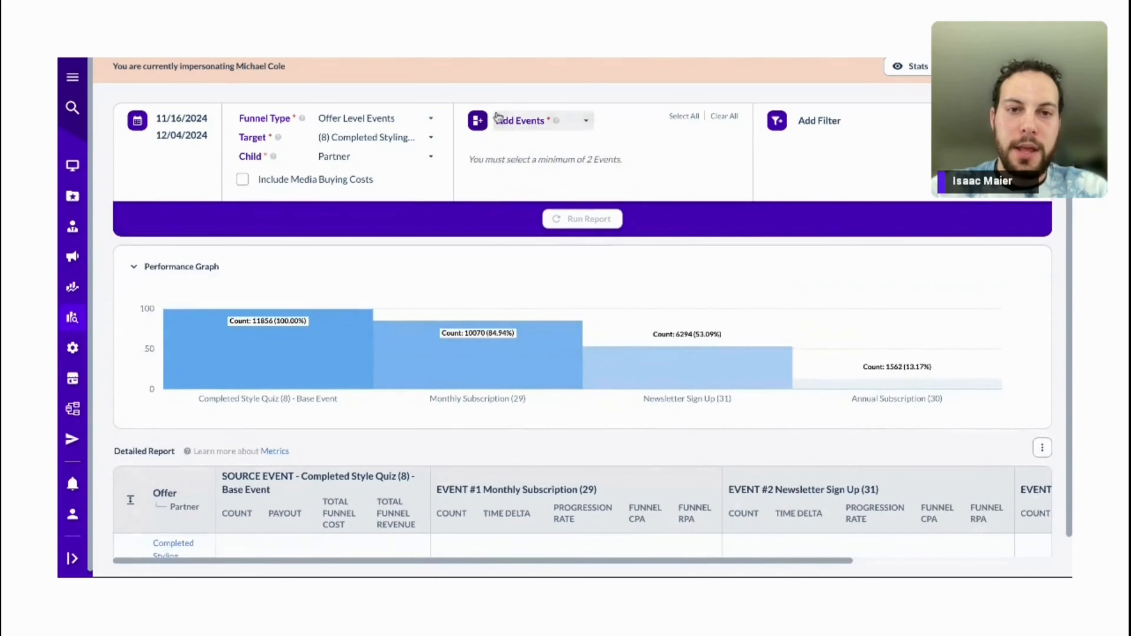
Add Completed Style Quiz, Annual Subscription, Monthly Subscription and Newsletter Sign Up to the funnel in that order and run the report.
{"action": "left_click", "coordinate": [527, 120]}
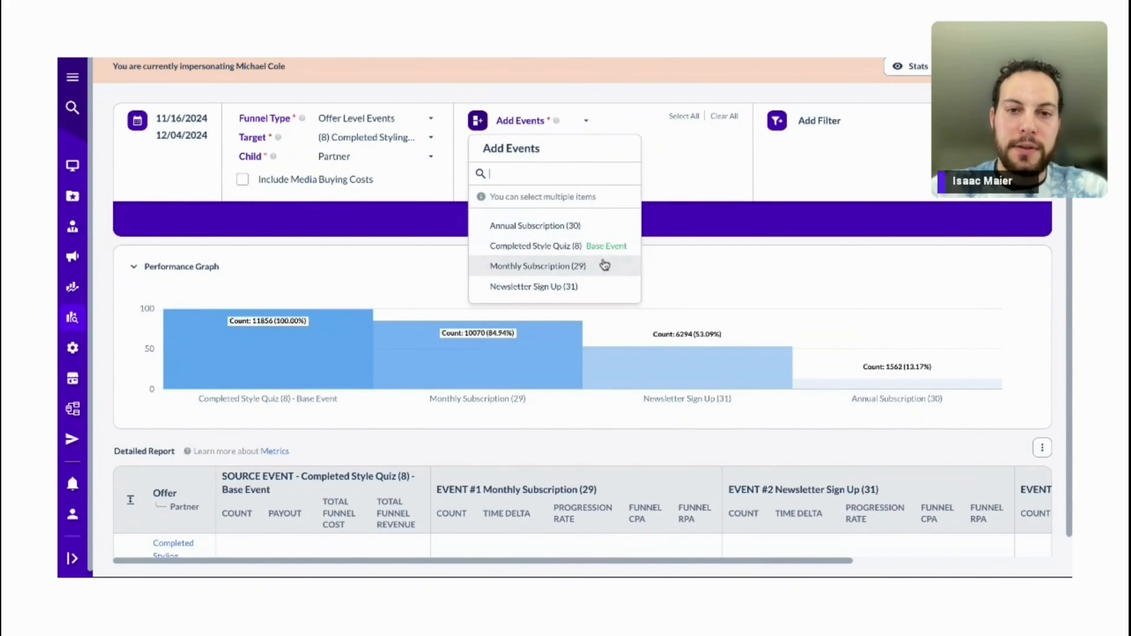
{"action": "left_click", "coordinate": [554, 249]}
{"action": "left_click", "coordinate": [559, 229]}
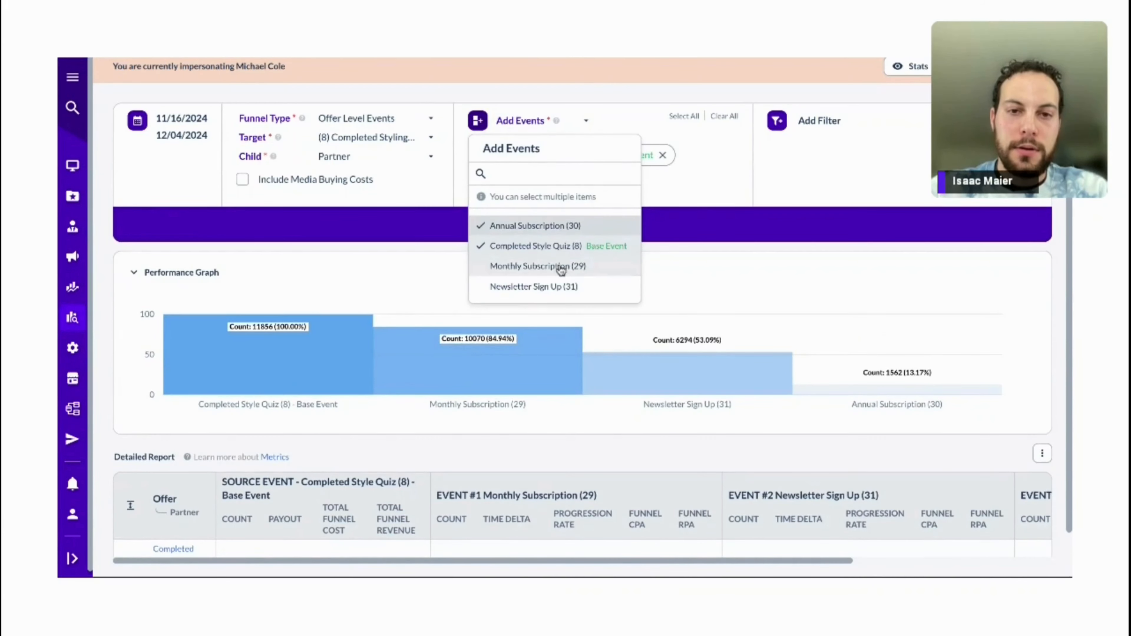
{"action": "left_click", "coordinate": [558, 265]}
{"action": "left_click", "coordinate": [558, 287]}
{"action": "left_click", "coordinate": [690, 204]}
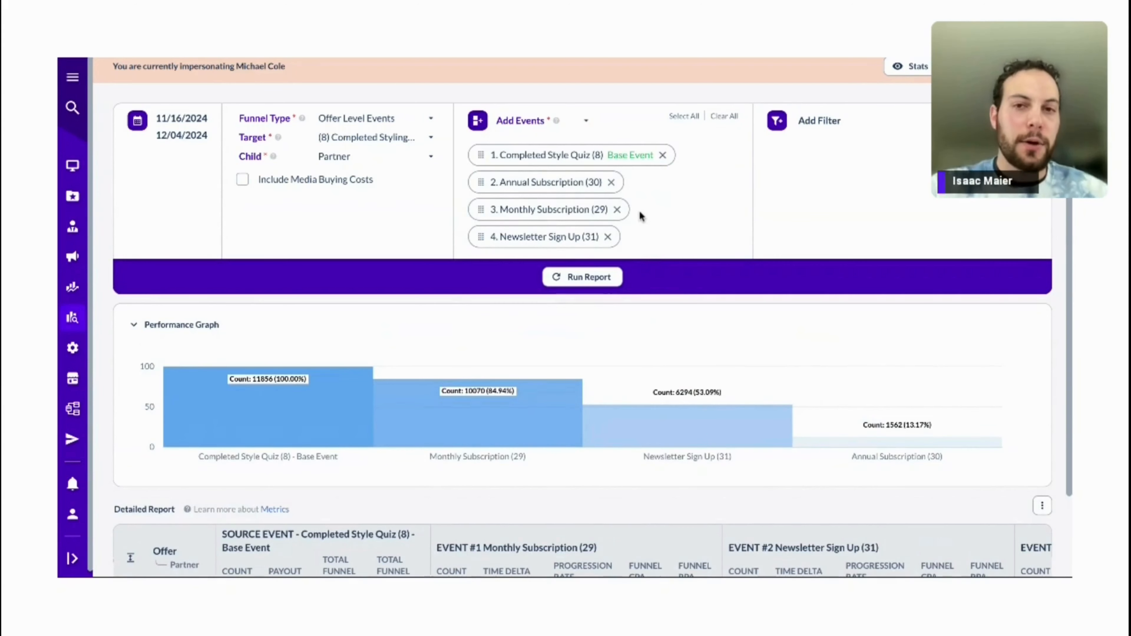
{"action": "left_click", "coordinate": [604, 277]}
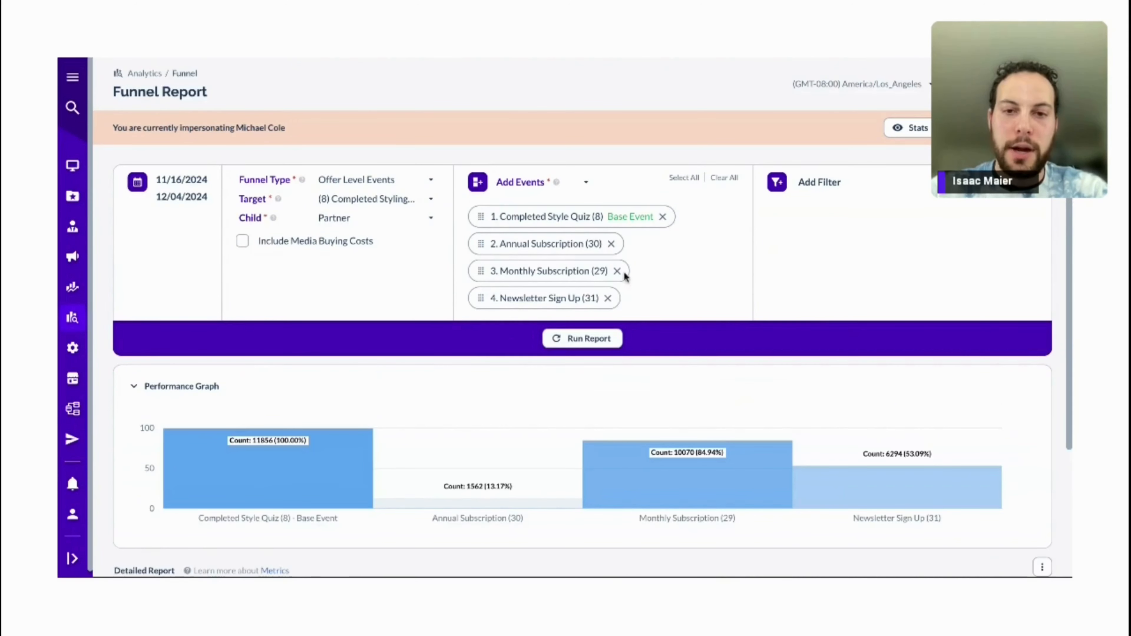
Reorder the events after the base event to Newsletter Sign Up, Annual Subscription, Monthly Subscription and rerun the report.
{"action": "left_click_drag", "start_coordinate": [481, 248], "coordinate": [481, 304]}
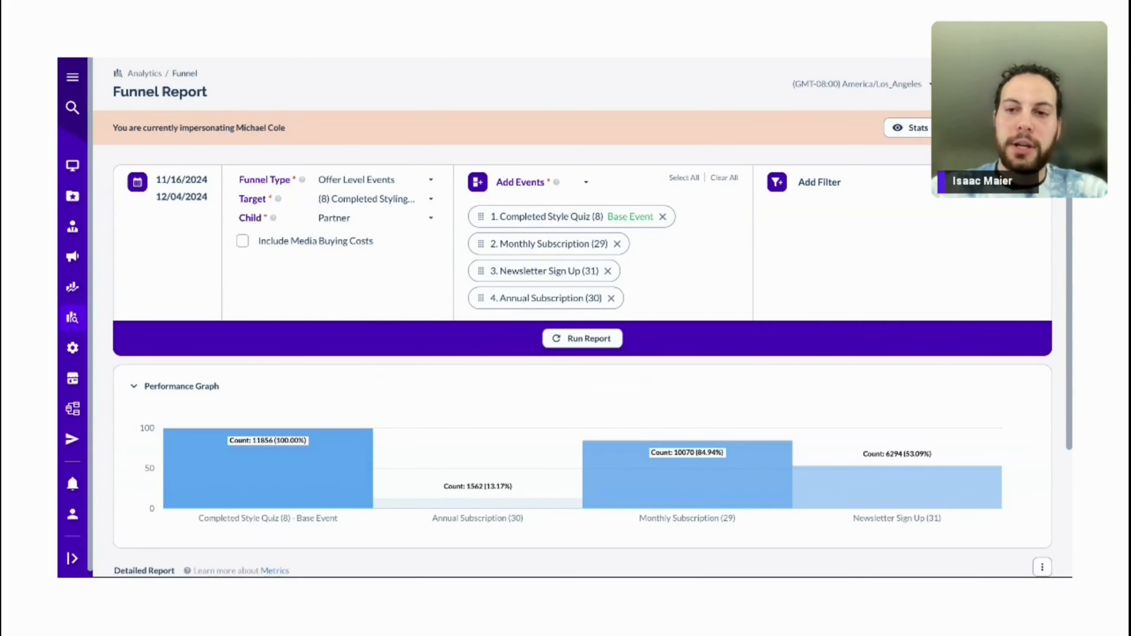
{"action": "left_click_drag", "start_coordinate": [477, 252], "coordinate": [481, 298]}
{"action": "left_click", "coordinate": [576, 343]}
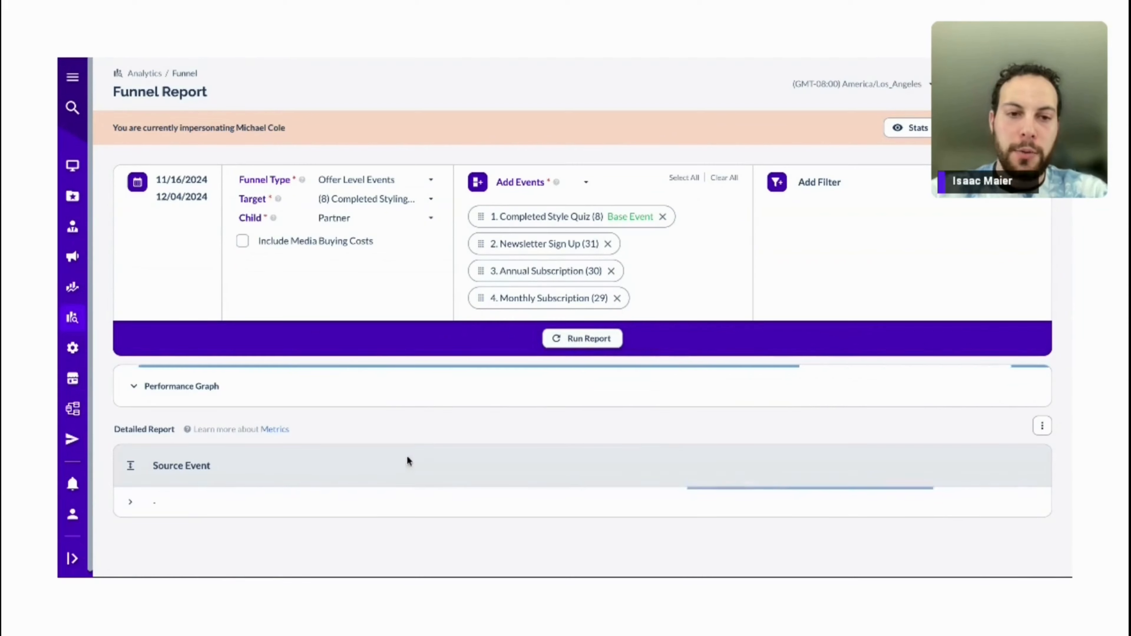
Inspect the count and associated cost of the base event, Newsletter Sign Up and Annual Subscription bars in the performance graph.
{"action": "mouse_move", "coordinate": [482, 434]}
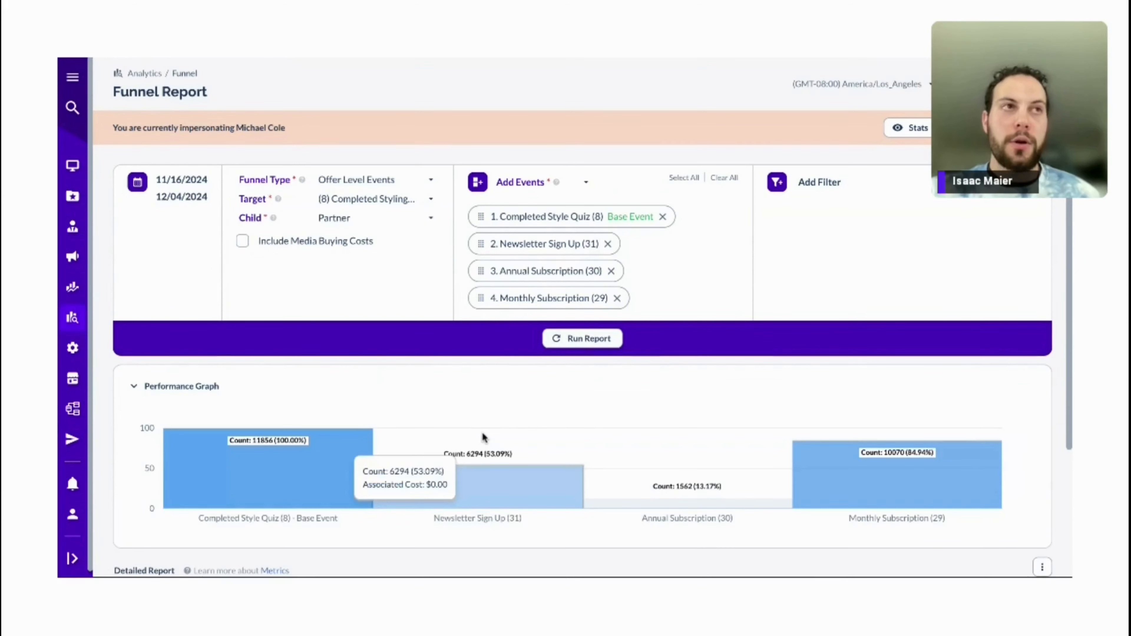
{"action": "mouse_move", "coordinate": [606, 442]}
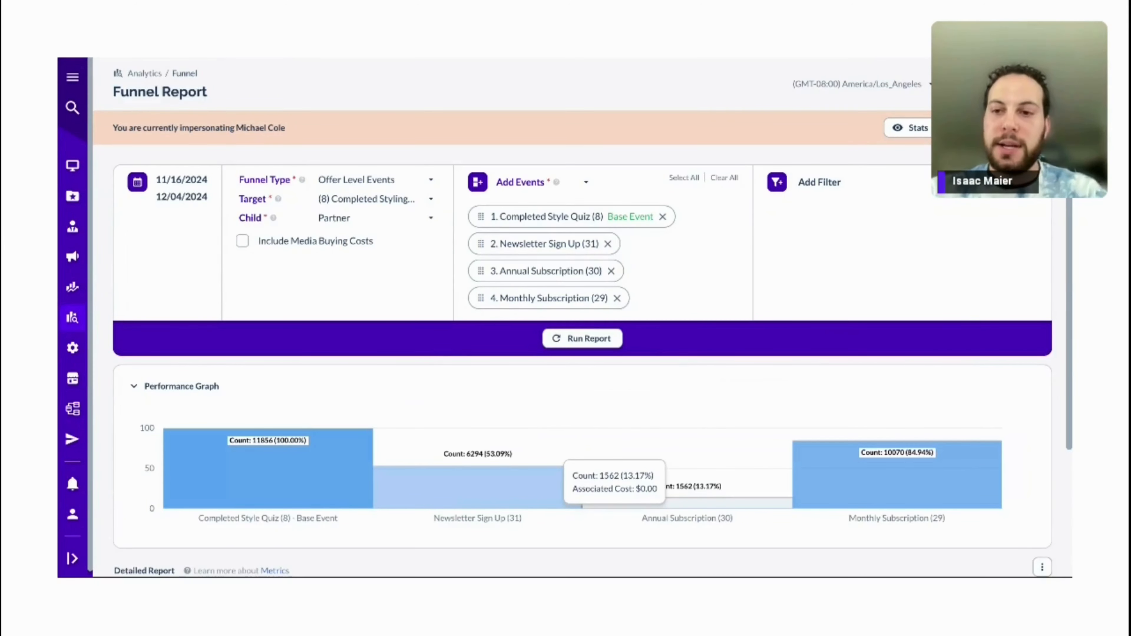
{"action": "scroll", "coordinate": [454, 496], "scroll_direction": "down", "scroll_amount": 1}
{"action": "mouse_move", "coordinate": [312, 451]}
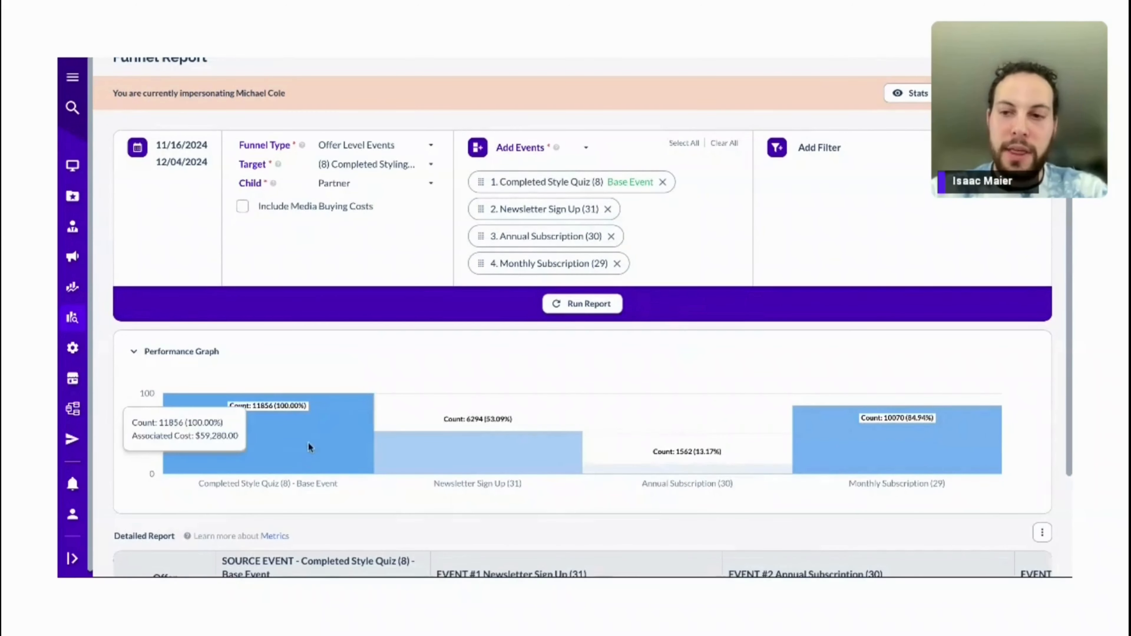
{"action": "mouse_move", "coordinate": [553, 435]}
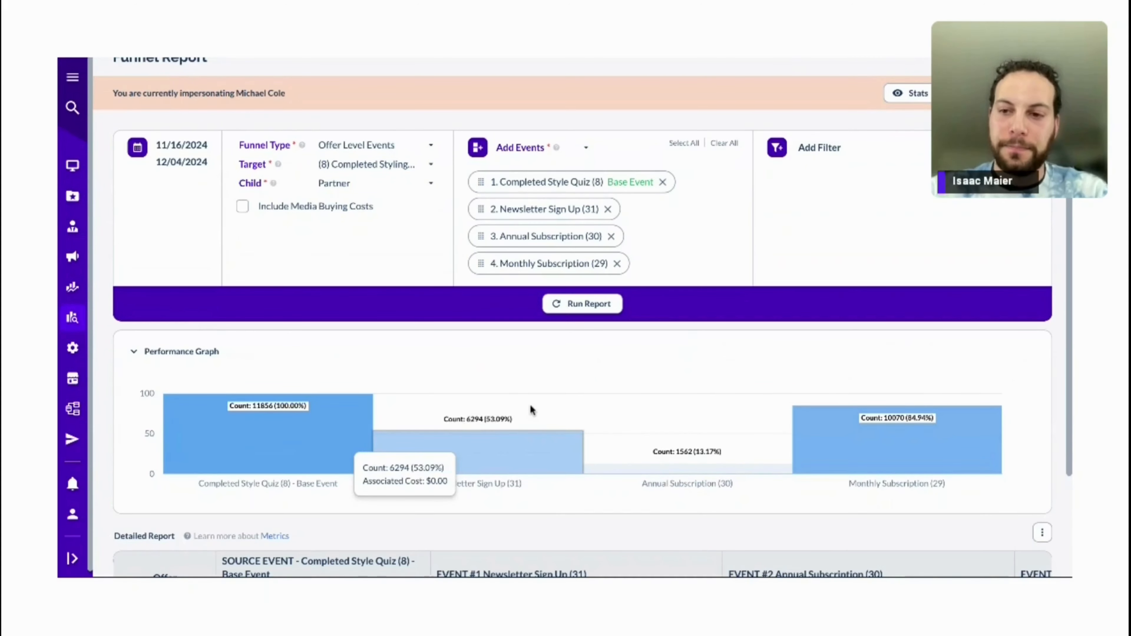
Move Monthly Subscription directly after the Completed Style Quiz base event and rerun the funnel report.
{"action": "scroll", "coordinate": [578, 312], "scroll_direction": "down", "scroll_amount": 1}
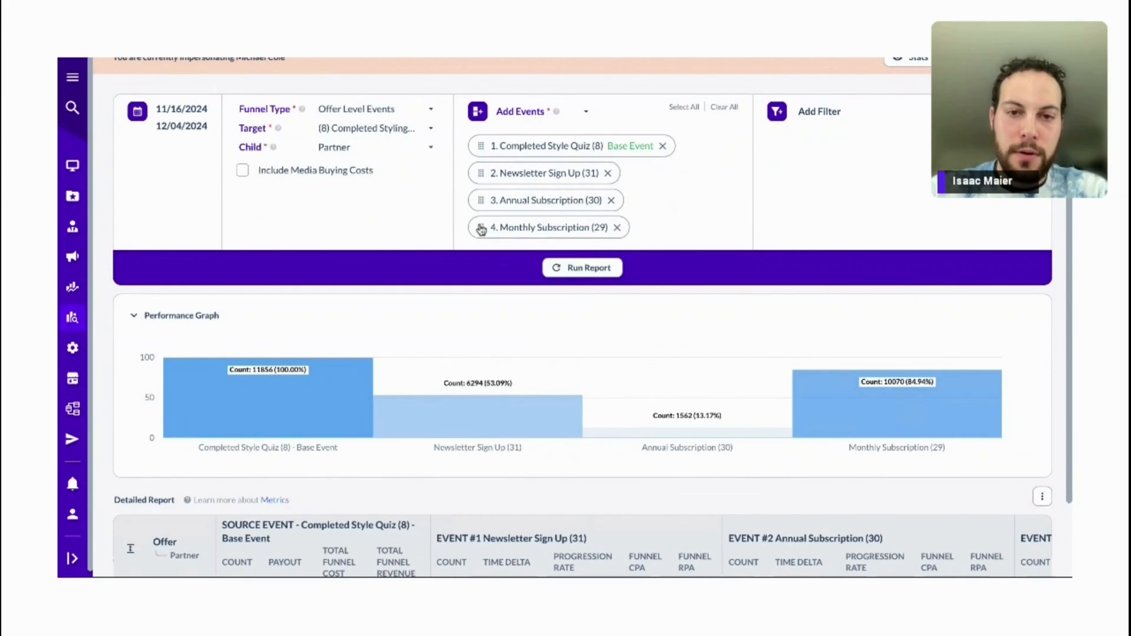
{"action": "left_click_drag", "start_coordinate": [481, 229], "coordinate": [477, 171]}
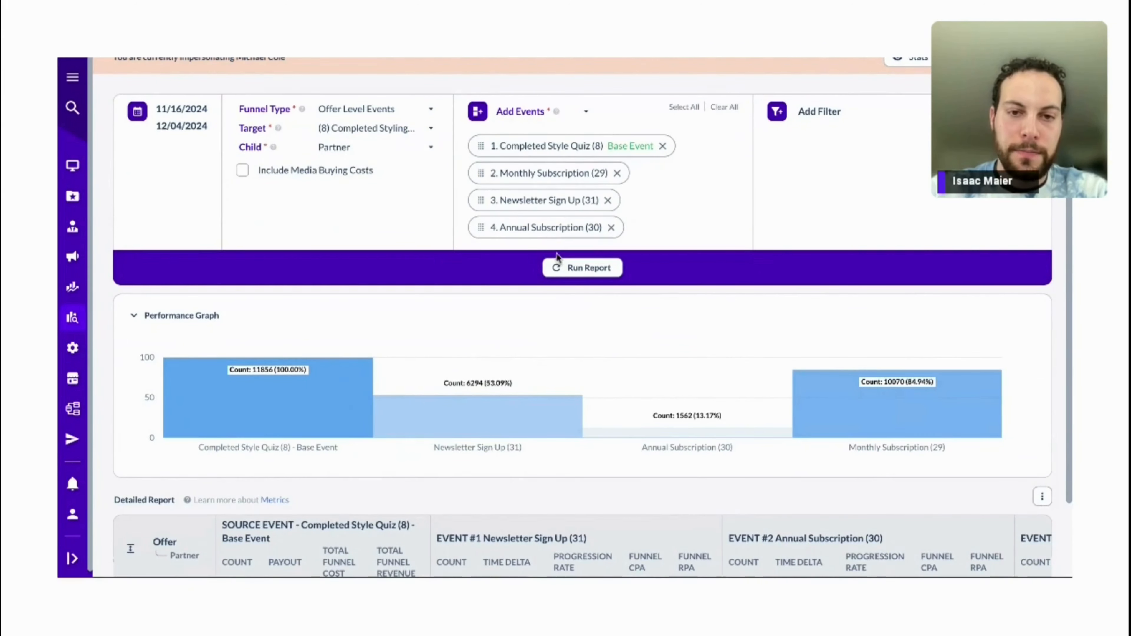
{"action": "left_click", "coordinate": [561, 266]}
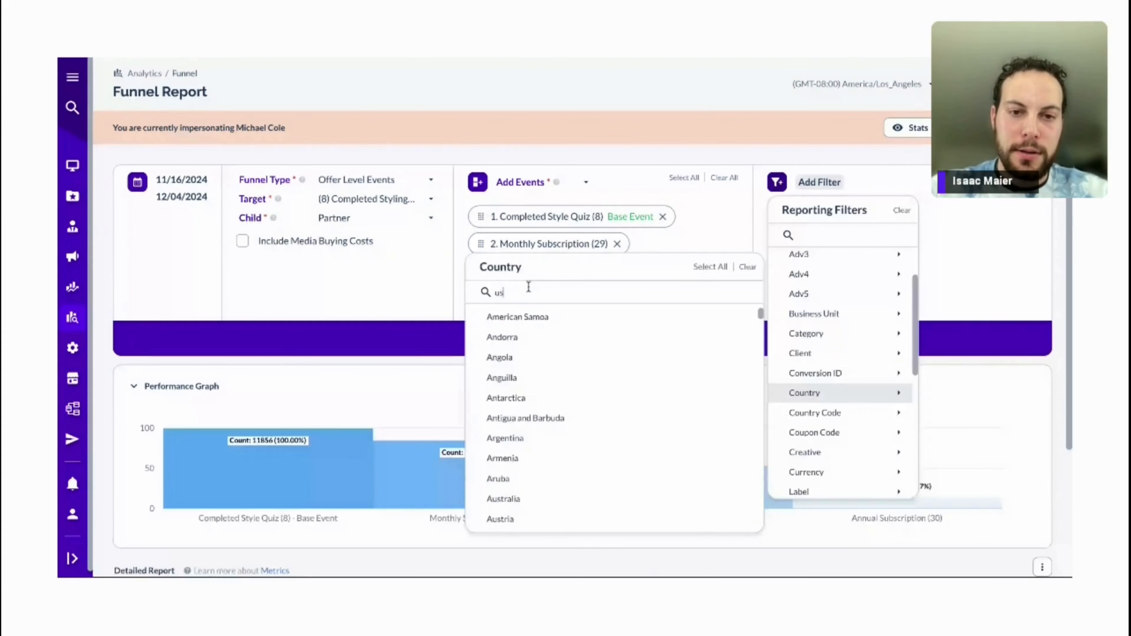
Filter the funnel report by Country to United States and rerun the report.
{"action": "key", "text": "BackSpace"}
{"action": "type", "text": "n"}
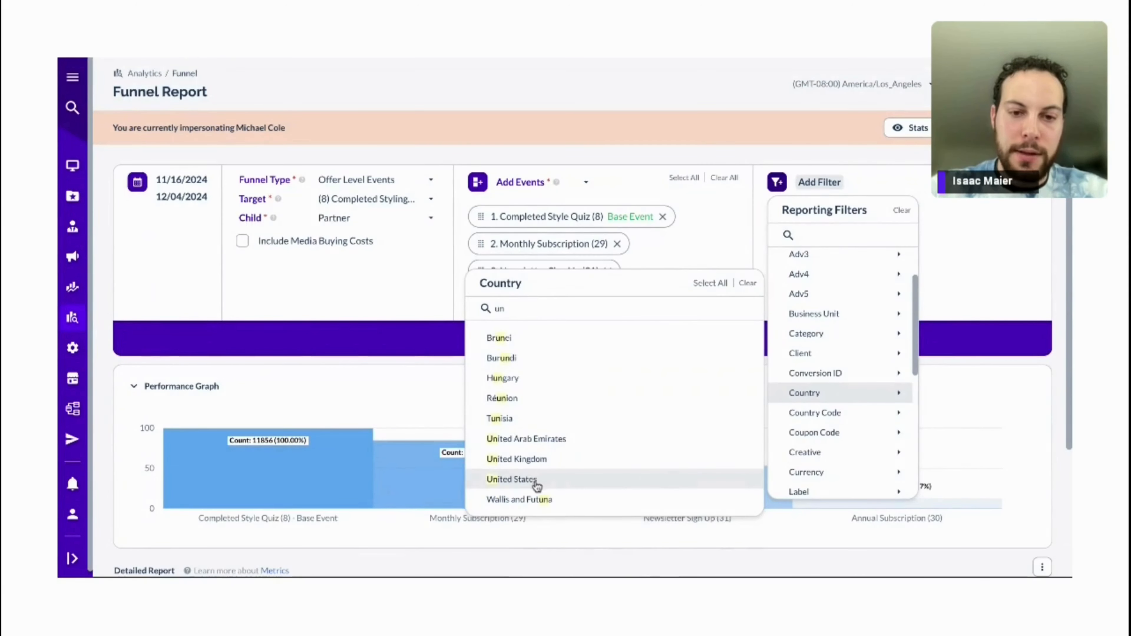
{"action": "left_click", "coordinate": [512, 480]}
{"action": "left_click", "coordinate": [968, 261]}
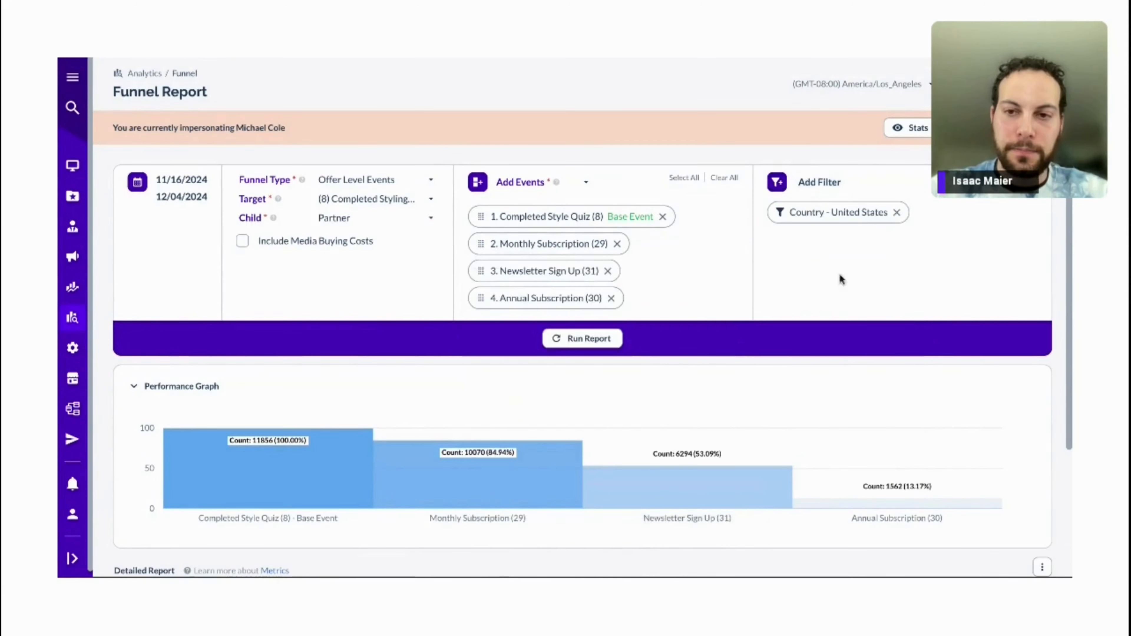
{"action": "left_click", "coordinate": [574, 344]}
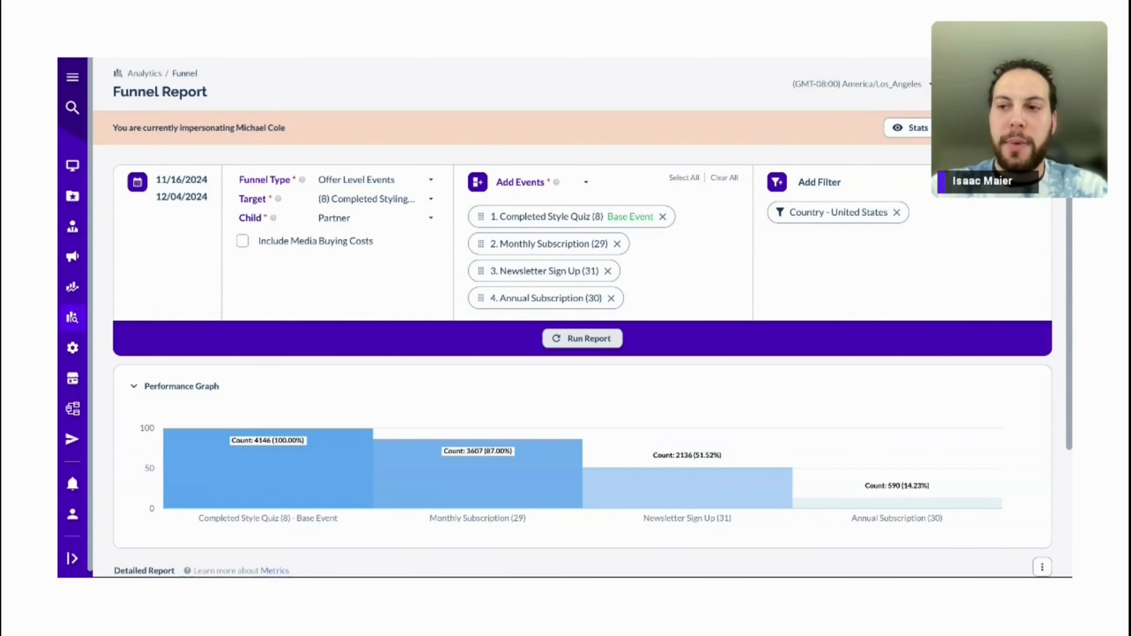
Look through the other available reporting filters without adding one, and rerun the funnel report.
{"action": "left_click", "coordinate": [791, 185]}
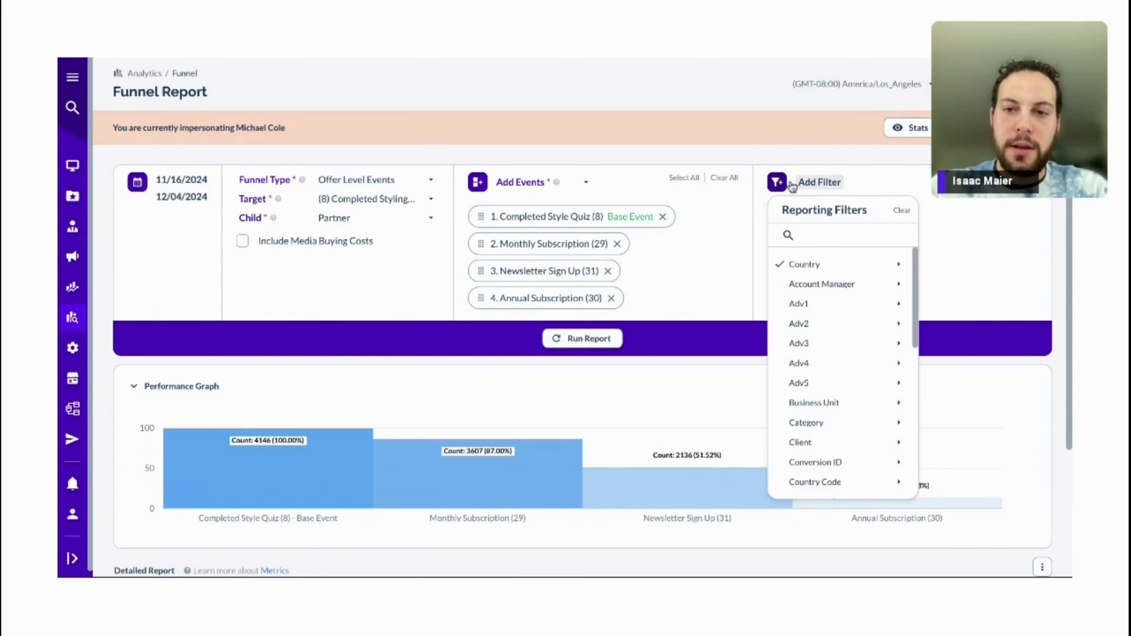
{"action": "scroll", "coordinate": [829, 376], "scroll_direction": "down", "scroll_amount": 8}
{"action": "scroll", "coordinate": [829, 377], "scroll_direction": "up", "scroll_amount": 5}
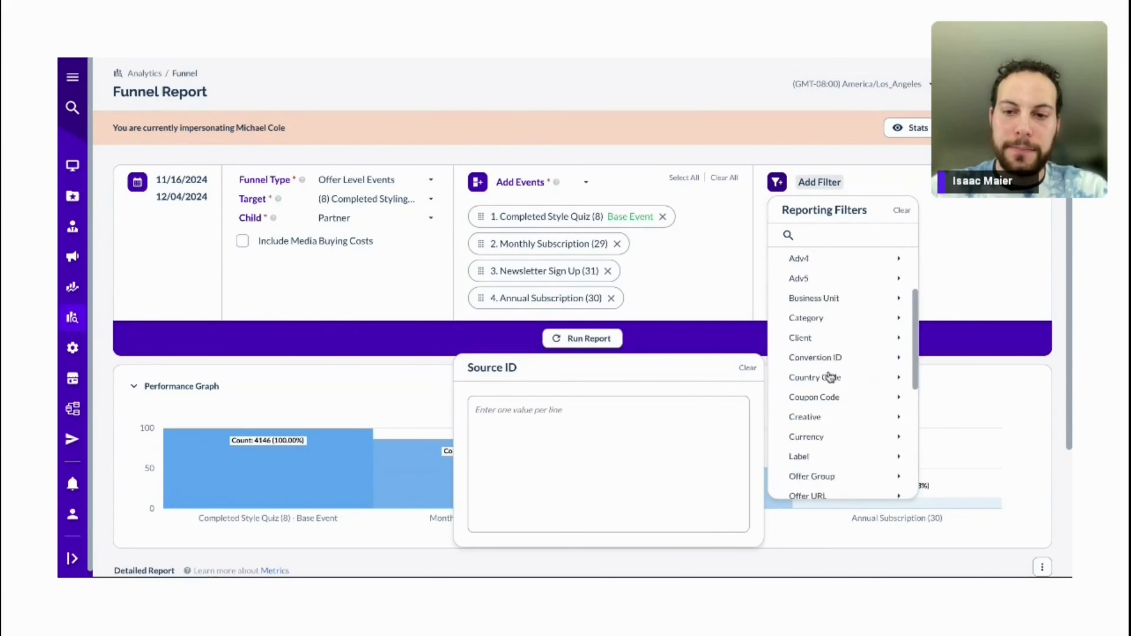
{"action": "scroll", "coordinate": [828, 376], "scroll_direction": "up", "scroll_amount": 3}
{"action": "left_click", "coordinate": [953, 278]}
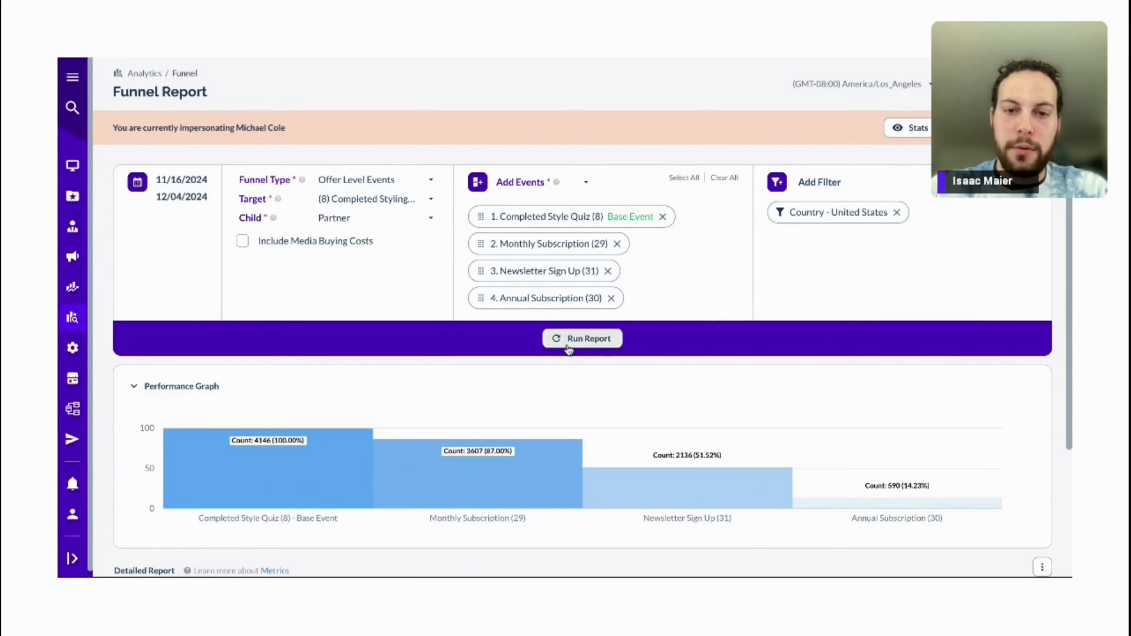
{"action": "left_click", "coordinate": [578, 339]}
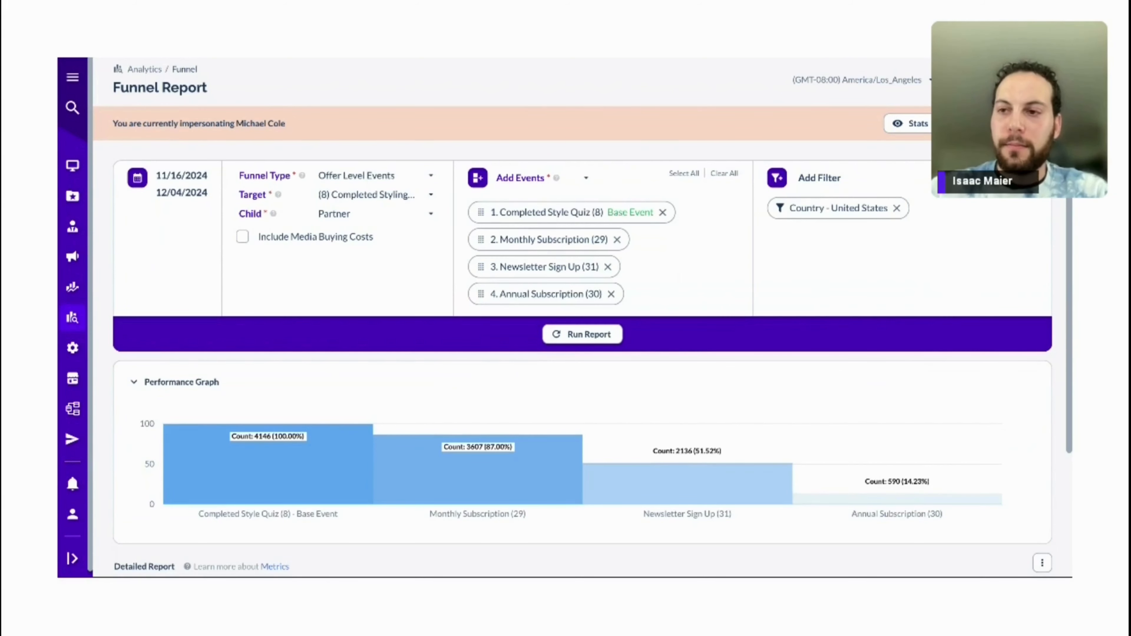
Examine the performance graph above the detailed report, focusing on the Completed Style Quiz base event's count and the bars that follow it.
{"action": "left_click", "coordinate": [896, 384]}
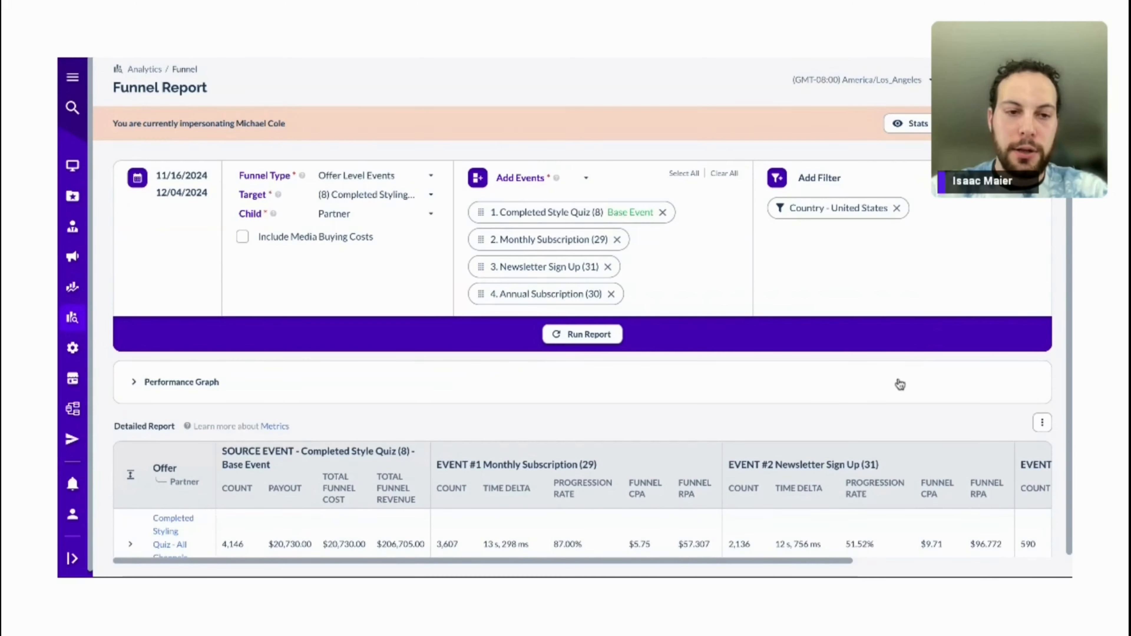
{"action": "left_click", "coordinate": [817, 396]}
{"action": "scroll", "coordinate": [816, 396], "scroll_direction": "down", "scroll_amount": 4}
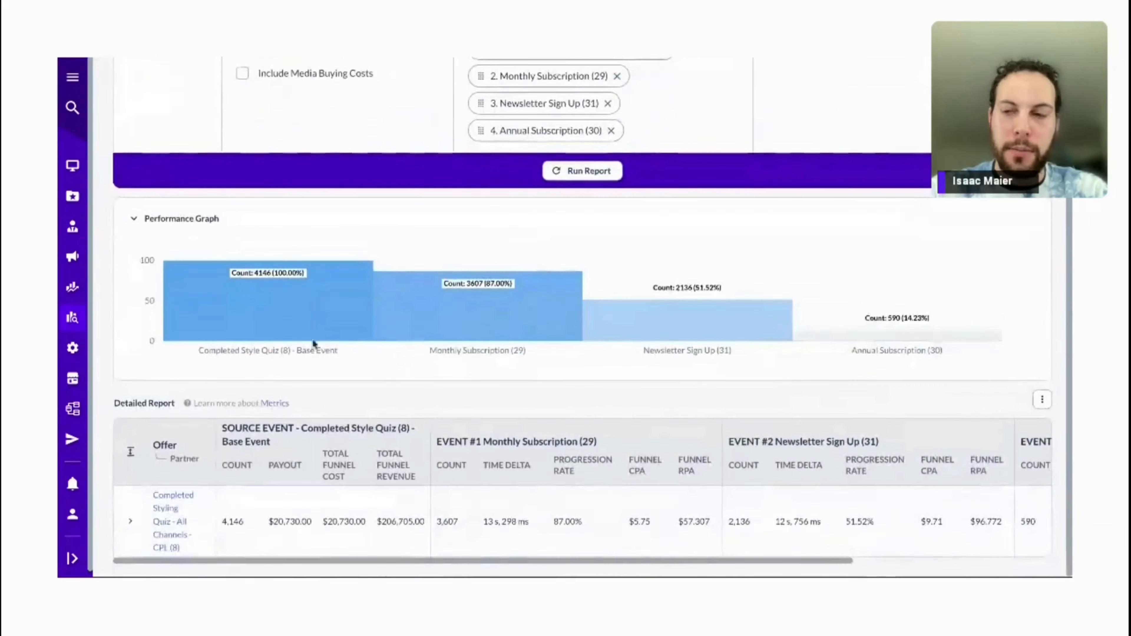
{"action": "mouse_move", "coordinate": [383, 320]}
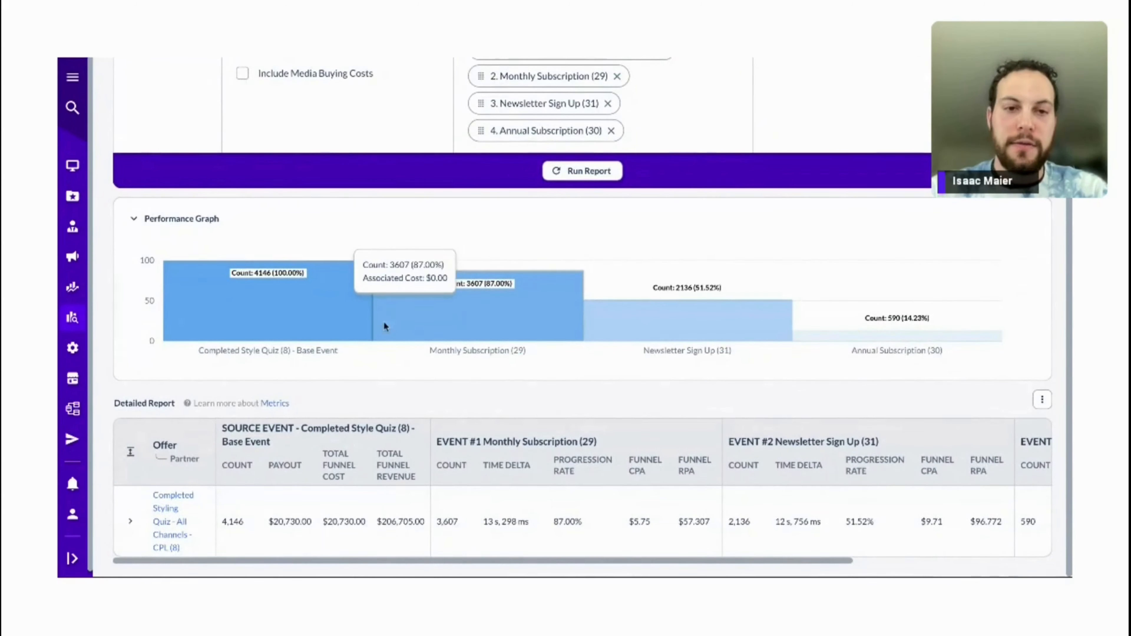
{"action": "mouse_move", "coordinate": [659, 313]}
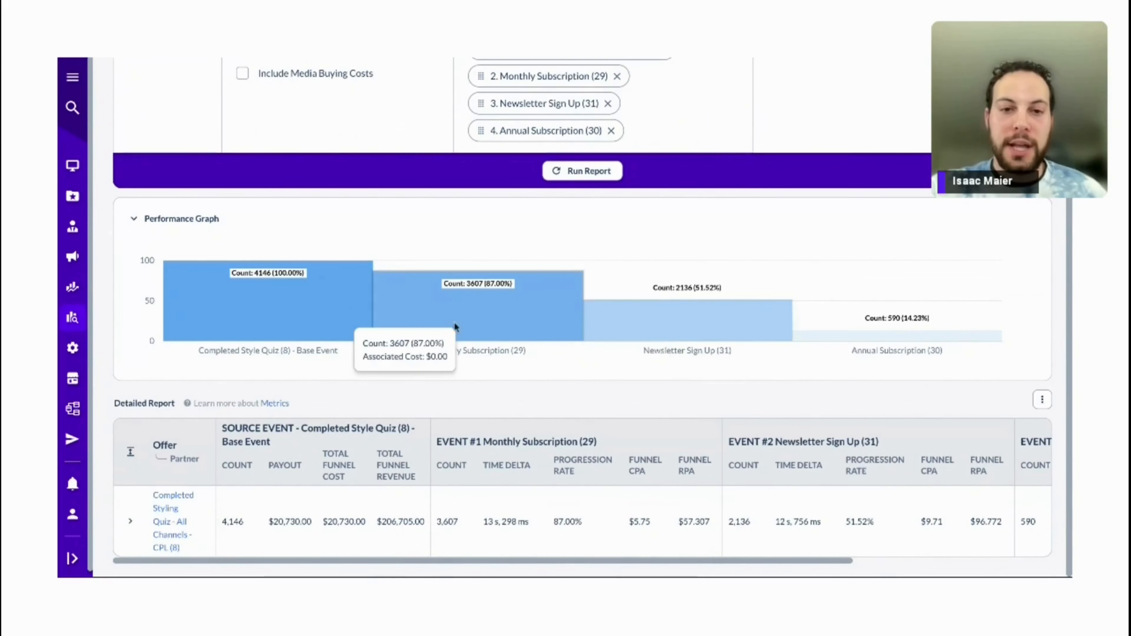
{"action": "mouse_move", "coordinate": [817, 340]}
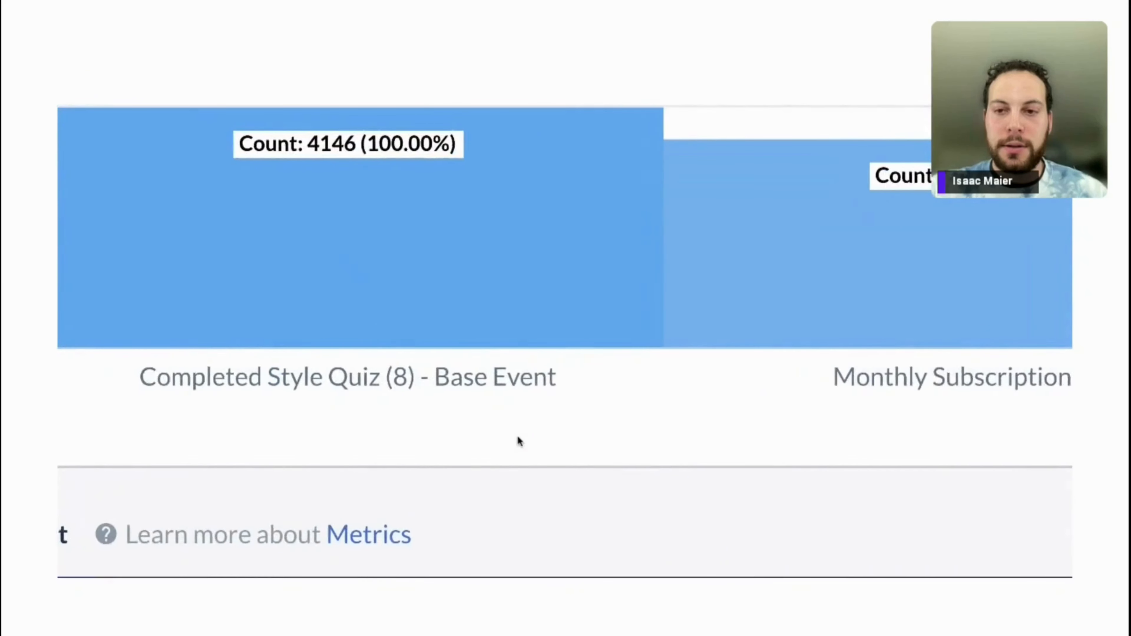
{"action": "scroll", "coordinate": [516, 439], "scroll_direction": "left", "scroll_amount": 2}
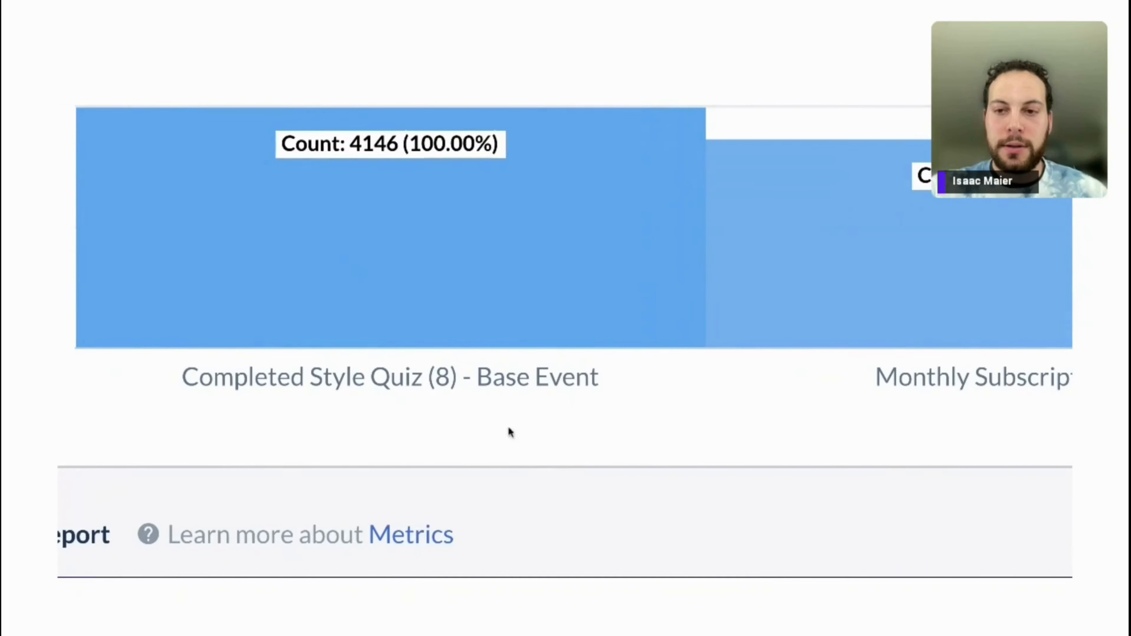
{"action": "mouse_move", "coordinate": [373, 145]}
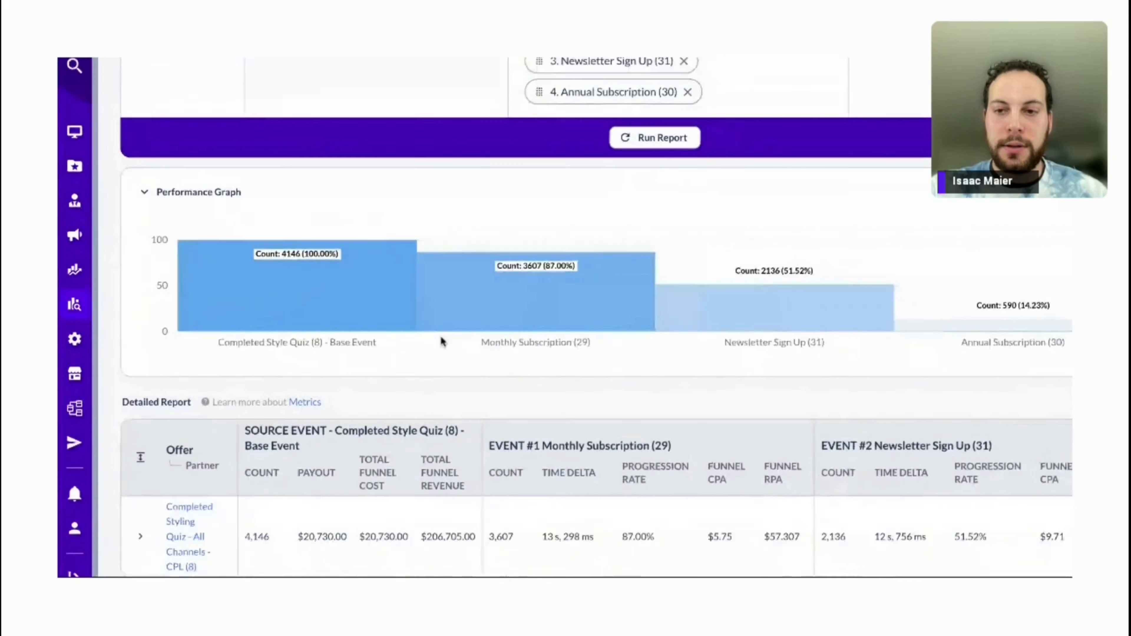
Compare the counts and associated costs of the Monthly Subscription, Newsletter Sign Up and Annual Subscription bars in the performance graph.
{"action": "mouse_move", "coordinate": [478, 307]}
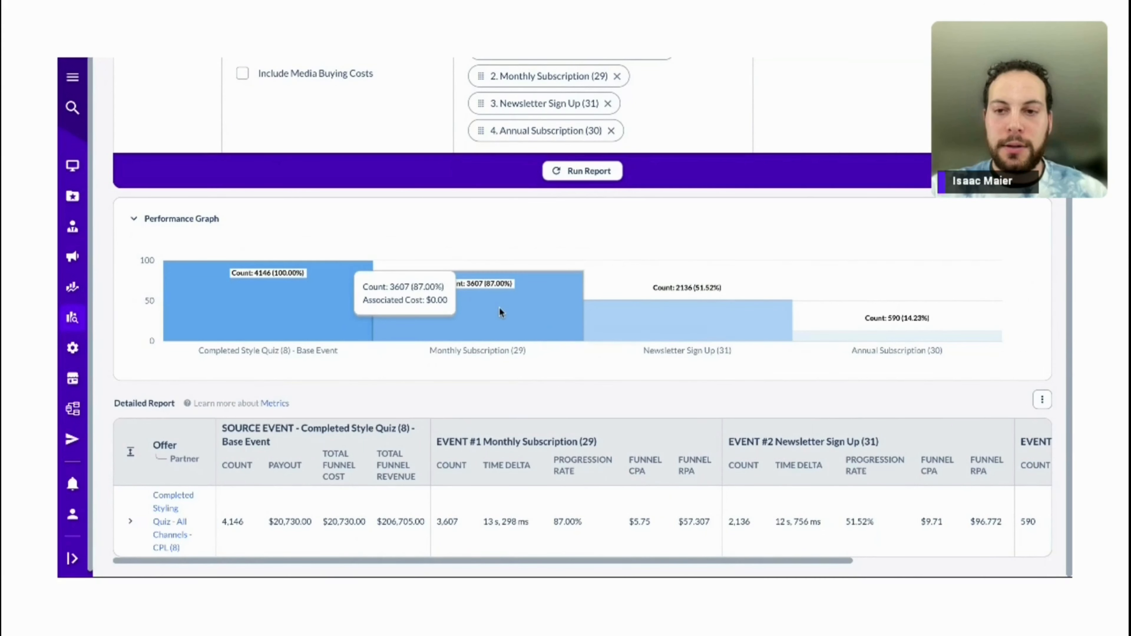
{"action": "mouse_move", "coordinate": [673, 329]}
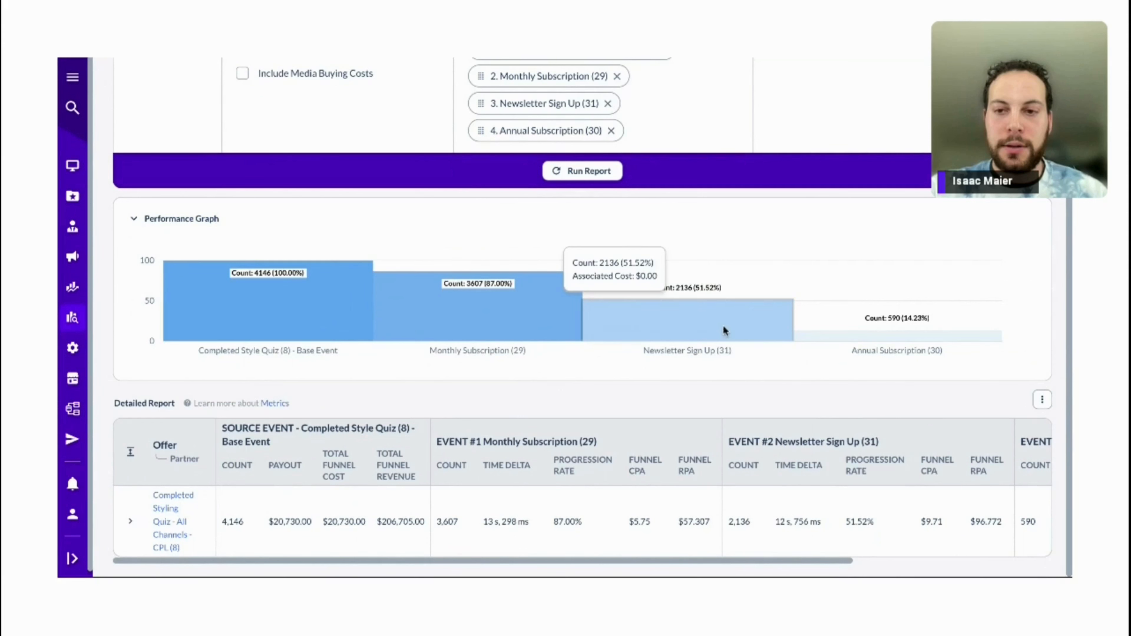
{"action": "mouse_move", "coordinate": [710, 325]}
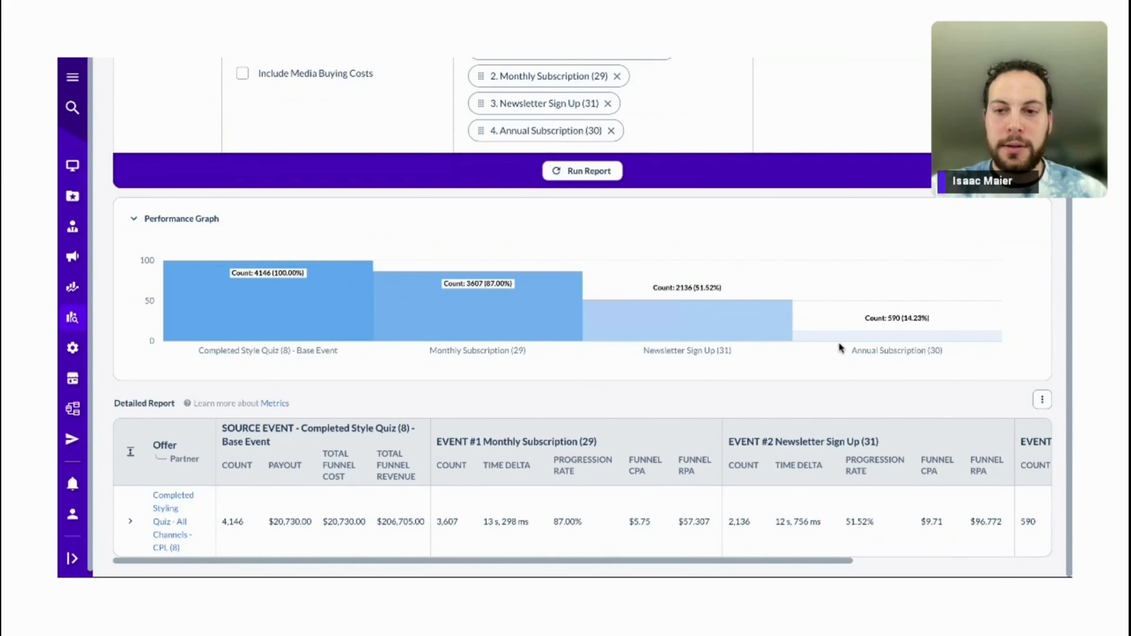
{"action": "mouse_move", "coordinate": [842, 340]}
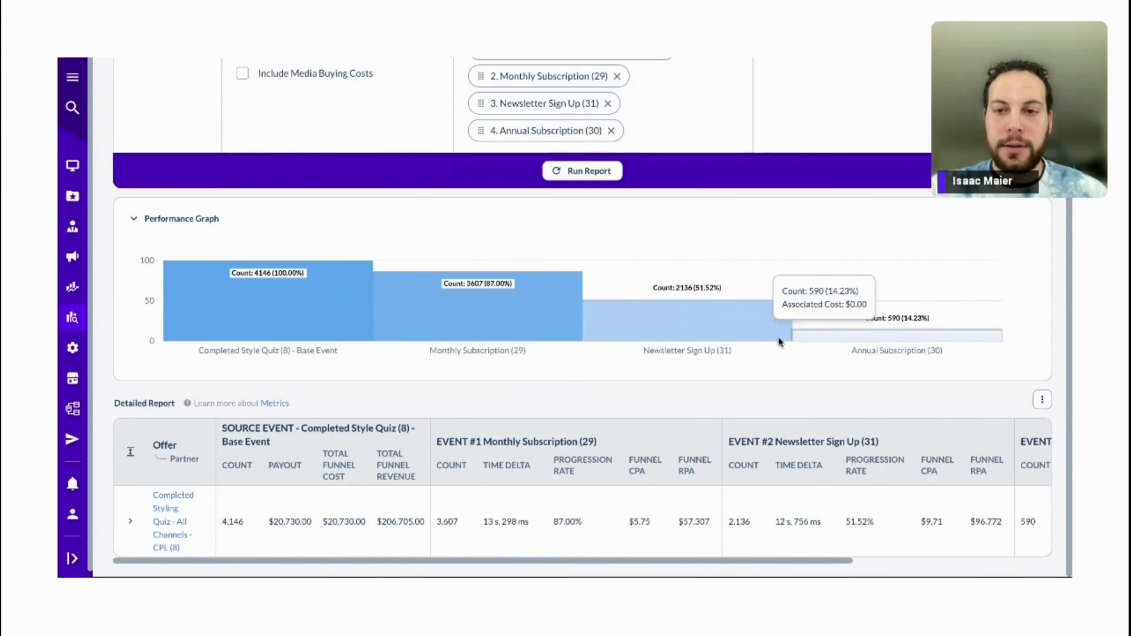
{"action": "mouse_move", "coordinate": [494, 288]}
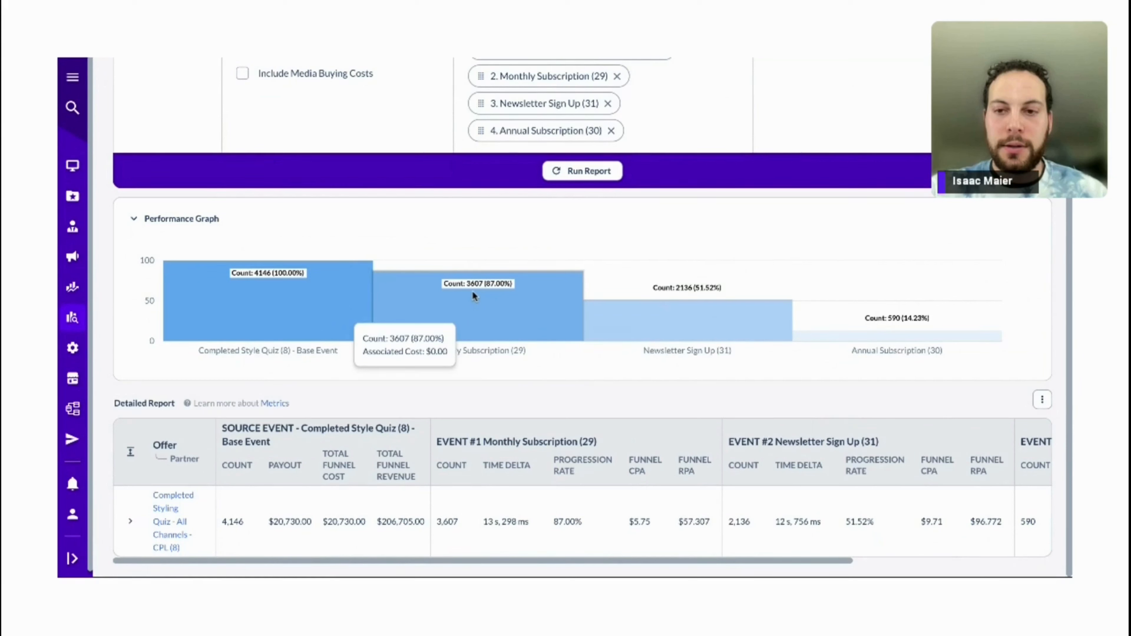
{"action": "mouse_move", "coordinate": [925, 337]}
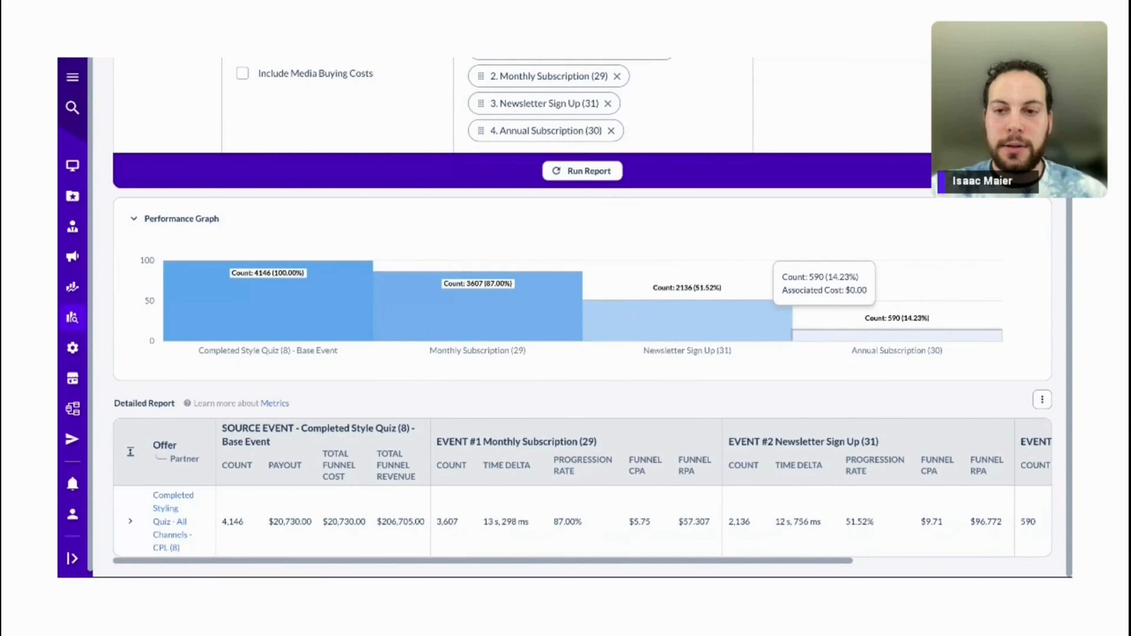
{"action": "mouse_move", "coordinate": [538, 320]}
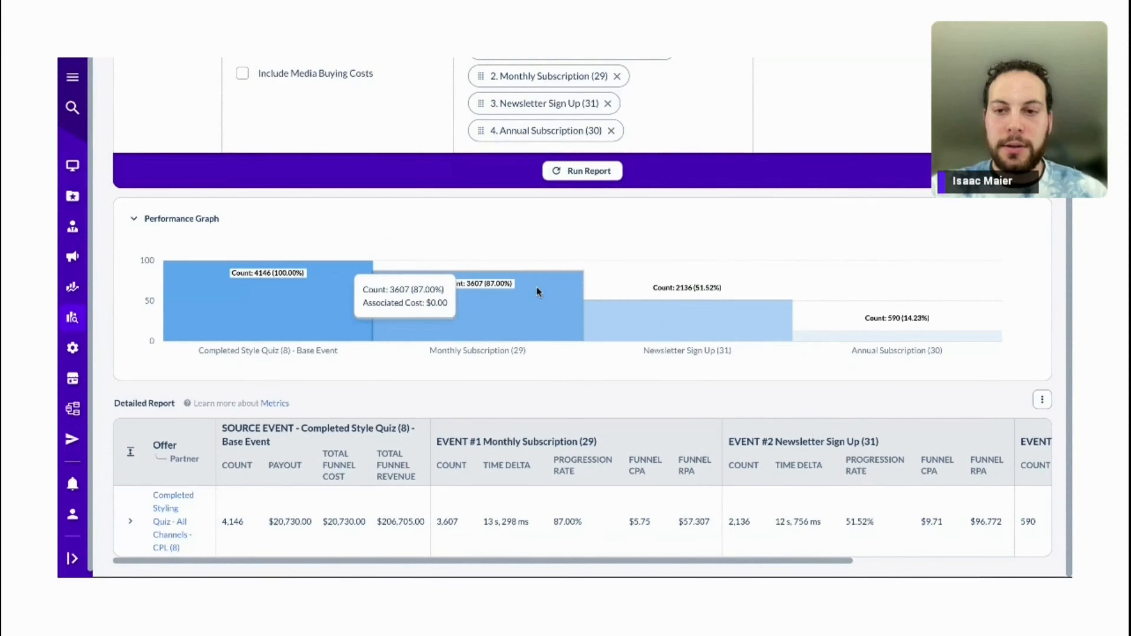
{"action": "scroll", "coordinate": [537, 323], "scroll_direction": "down", "scroll_amount": 1}
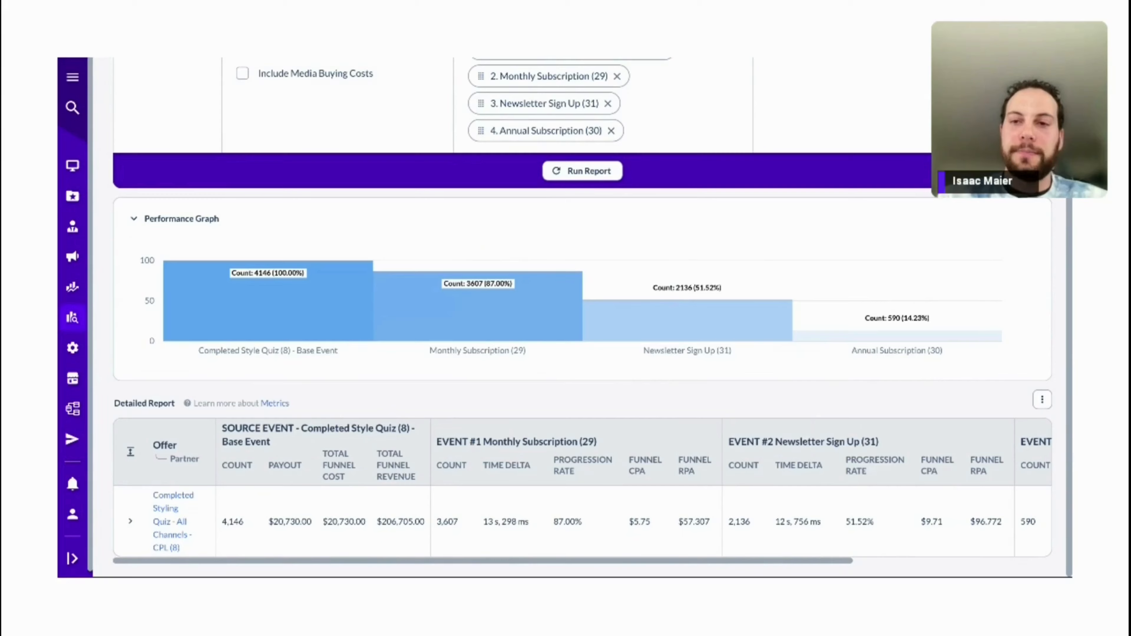
{"action": "scroll", "coordinate": [578, 312], "scroll_direction": "up", "scroll_amount": 3}
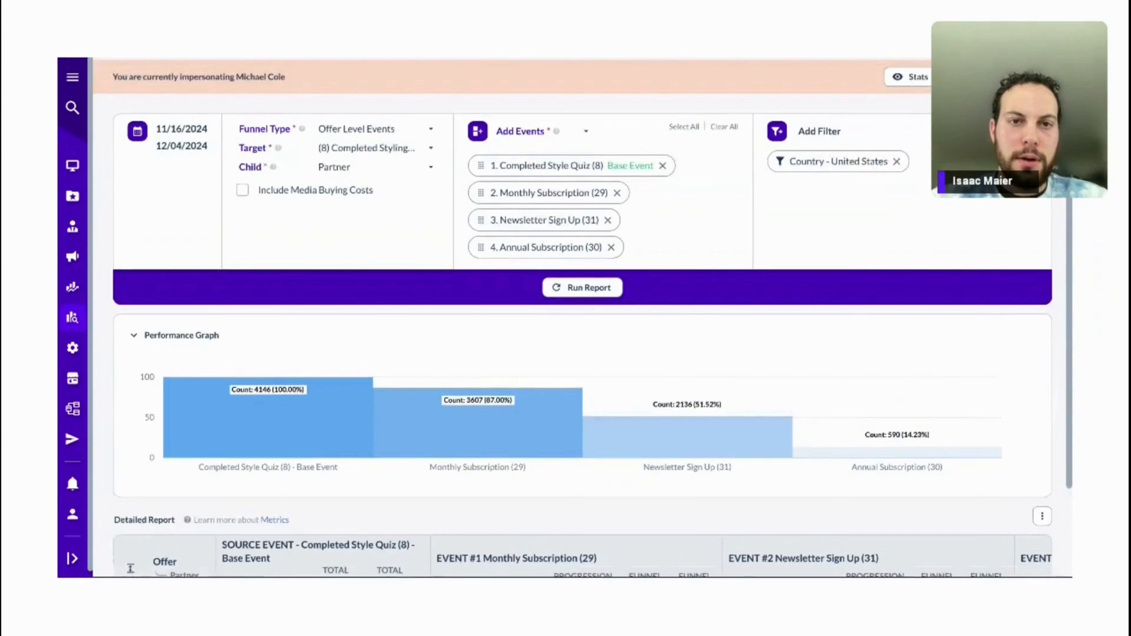